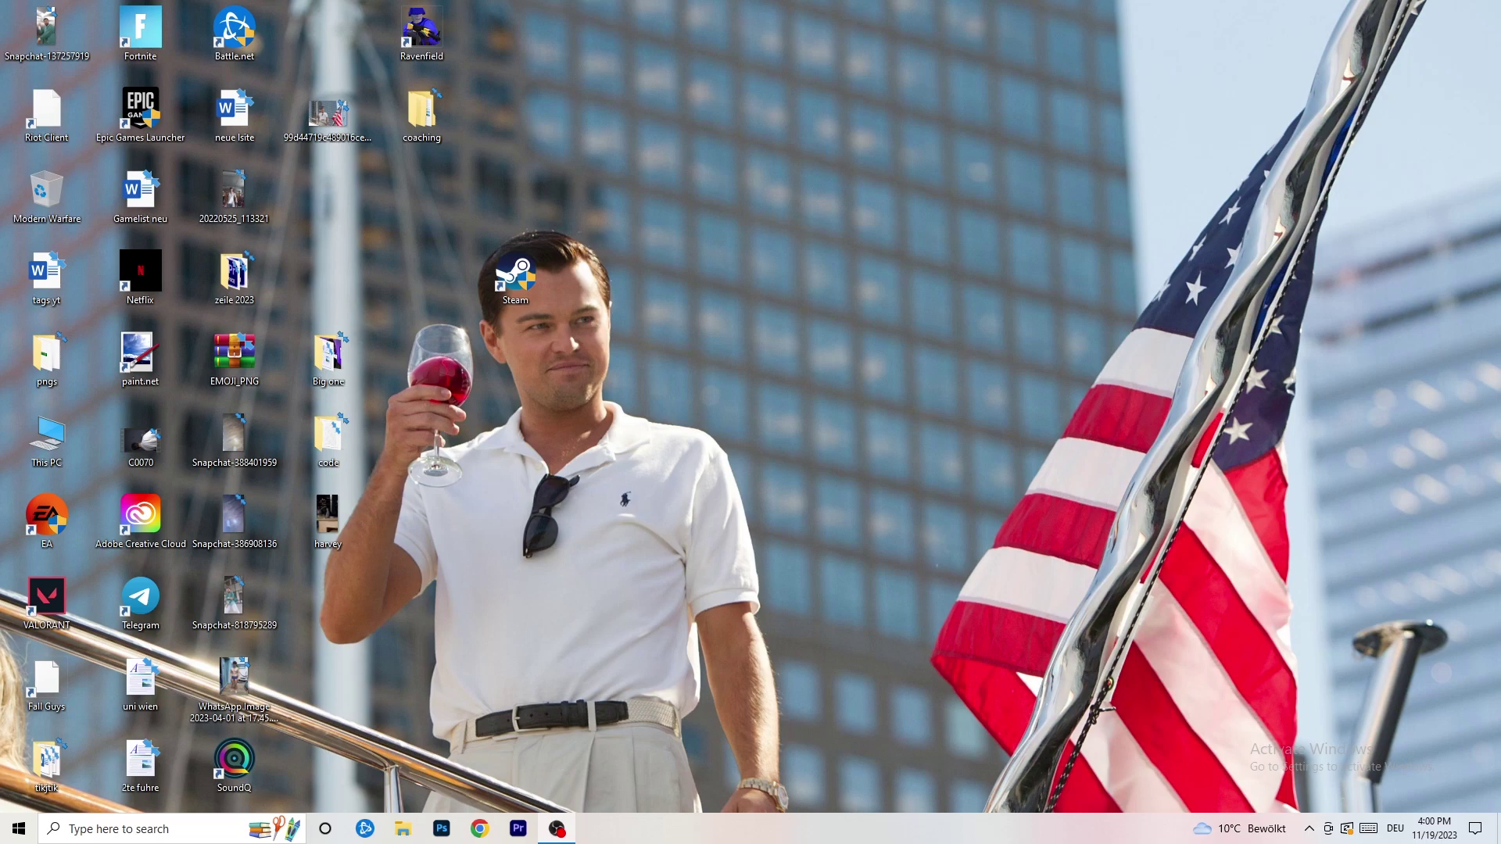
Go to the Xbox Game Bar page under Settings > Gaming and confirm Game Bar is off.
{"action": "key", "text": "super"}
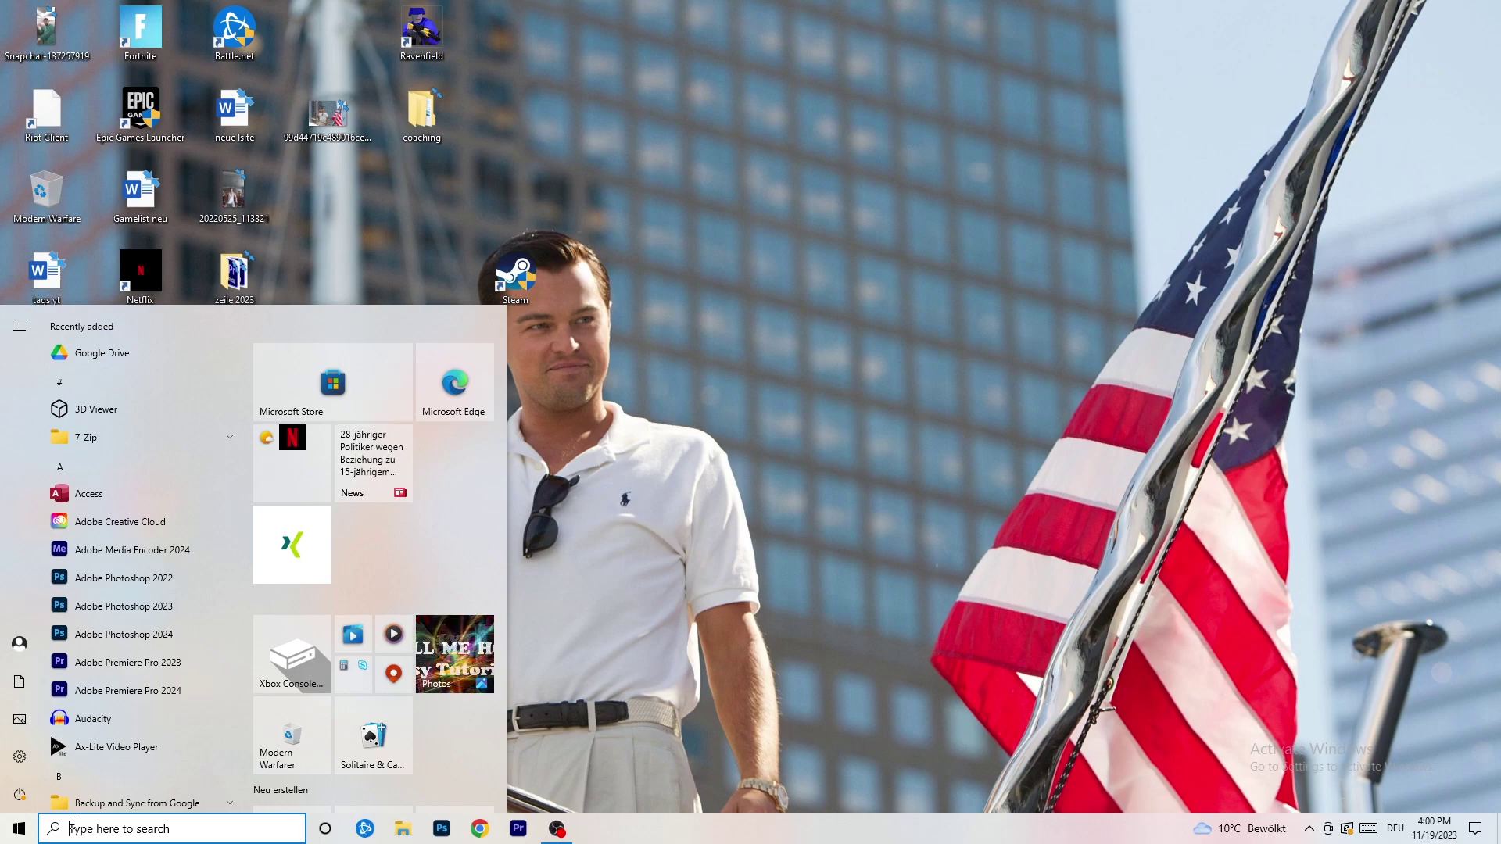
{"action": "left_click", "coordinate": [20, 756]}
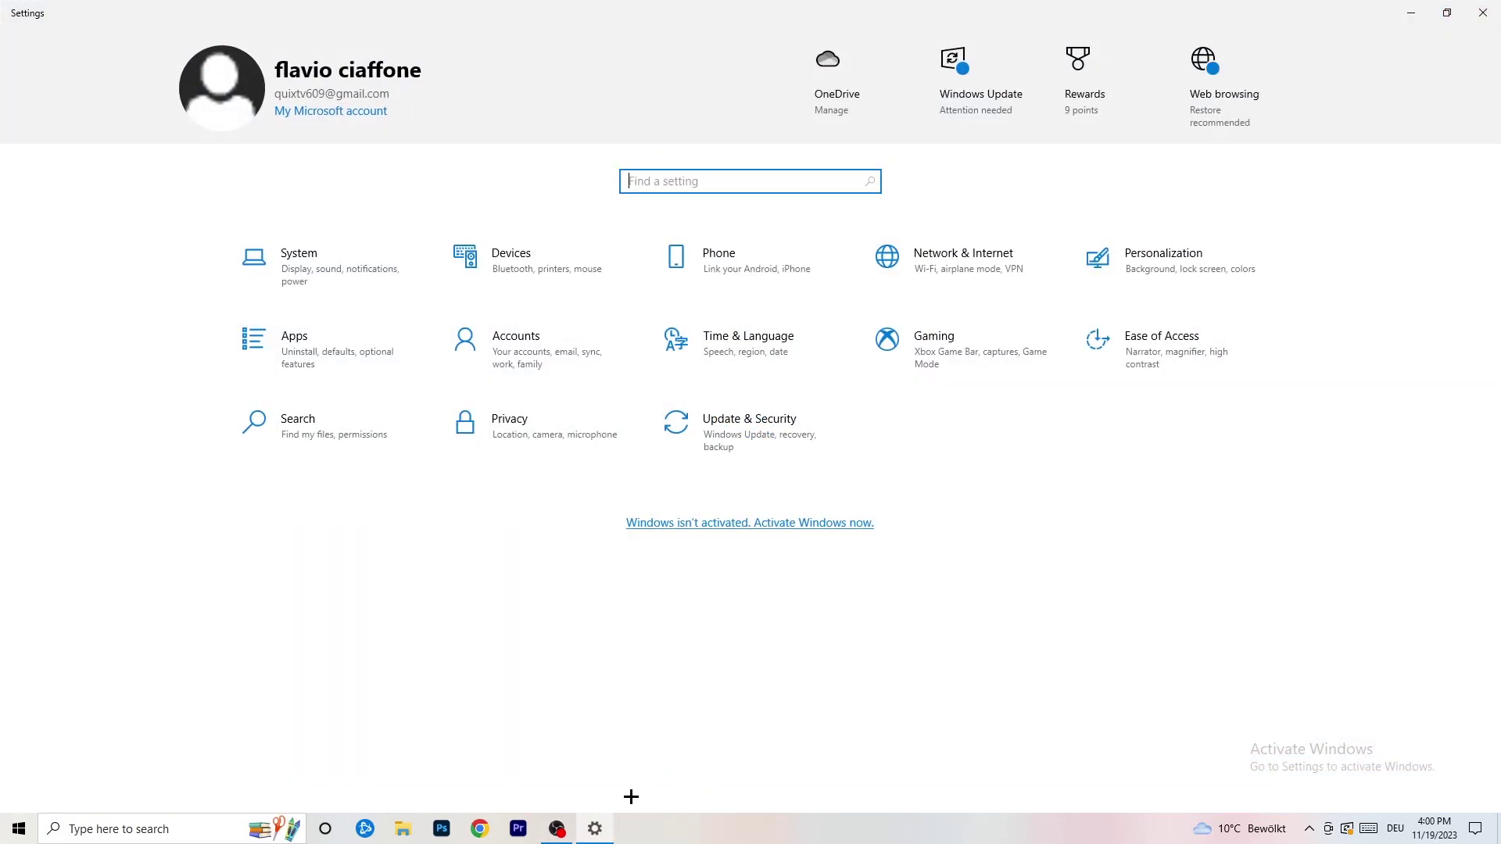
{"action": "left_click", "coordinate": [968, 358]}
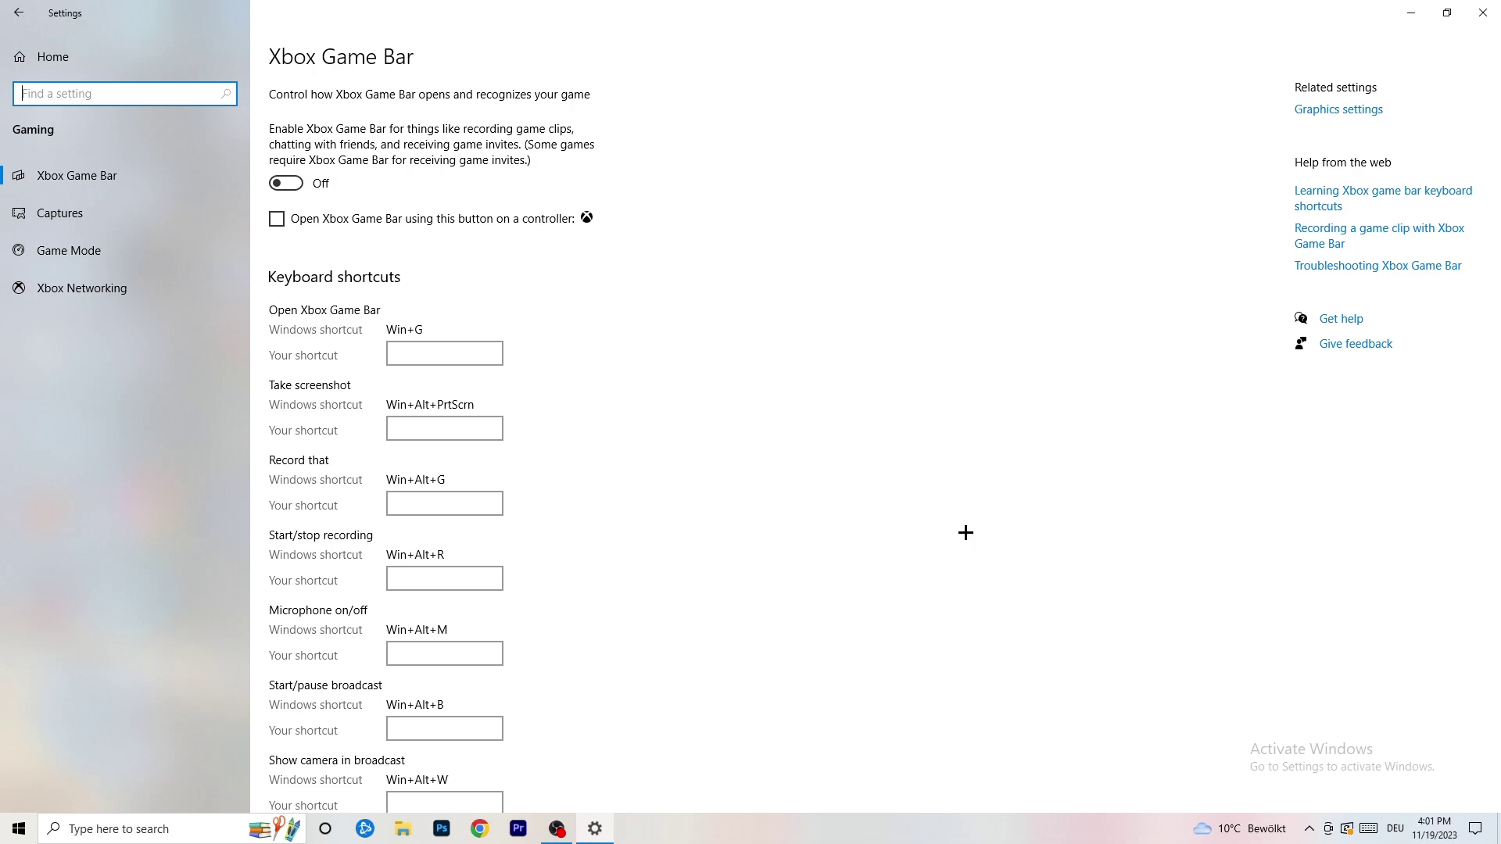
Check the Captures settings with maximum recording length left at 2 hours, then confirm Game Mode is on.
{"action": "left_click", "coordinate": [124, 217]}
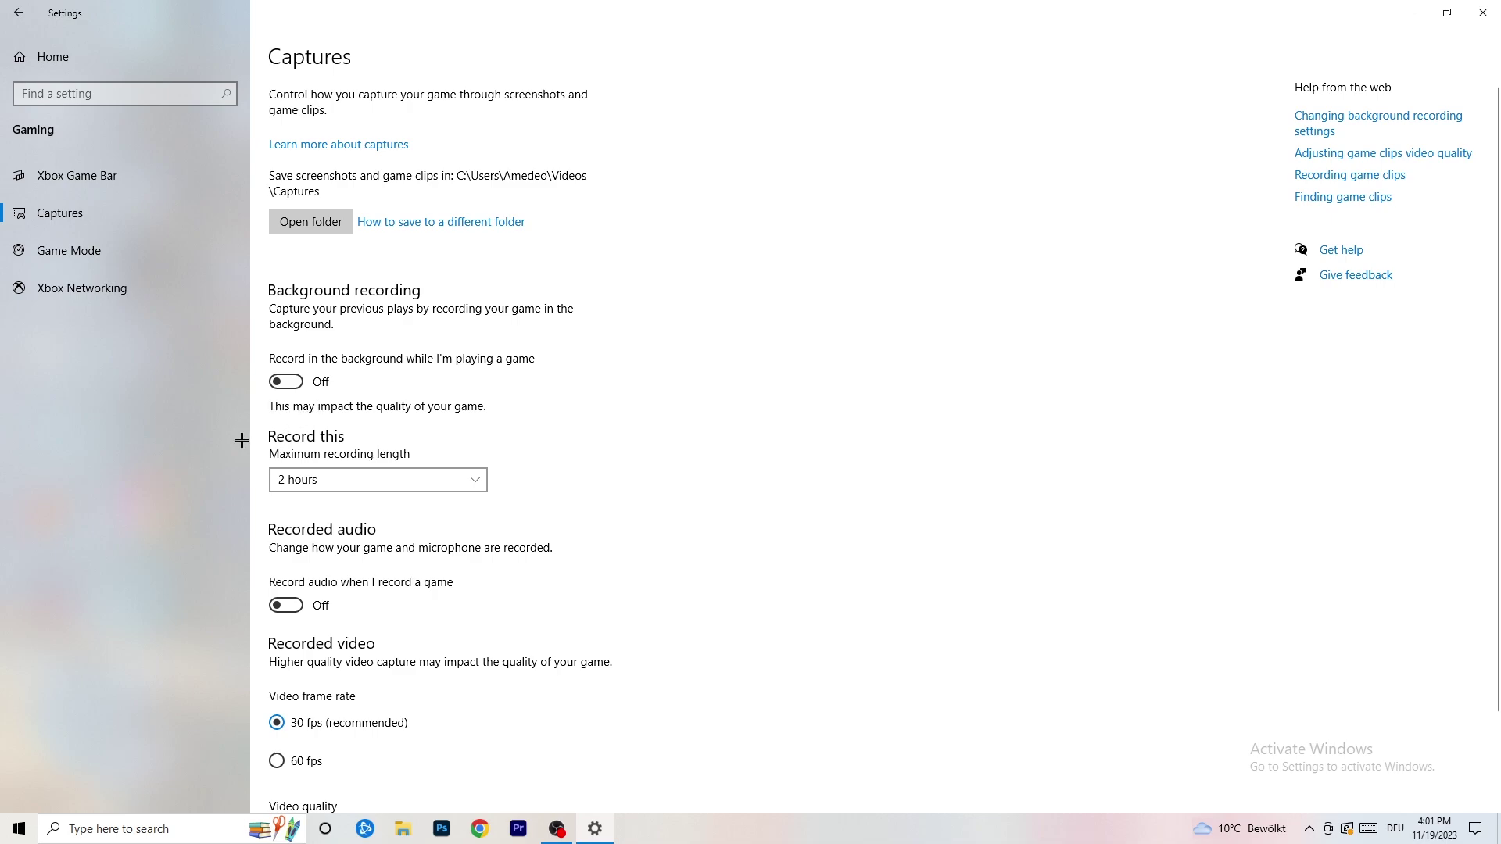
{"action": "left_click", "coordinate": [361, 481]}
{"action": "left_click", "coordinate": [641, 423]}
{"action": "left_click", "coordinate": [446, 479]}
{"action": "left_click", "coordinate": [961, 390]}
{"action": "scroll", "coordinate": [704, 573], "scroll_direction": "down", "scroll_amount": 2}
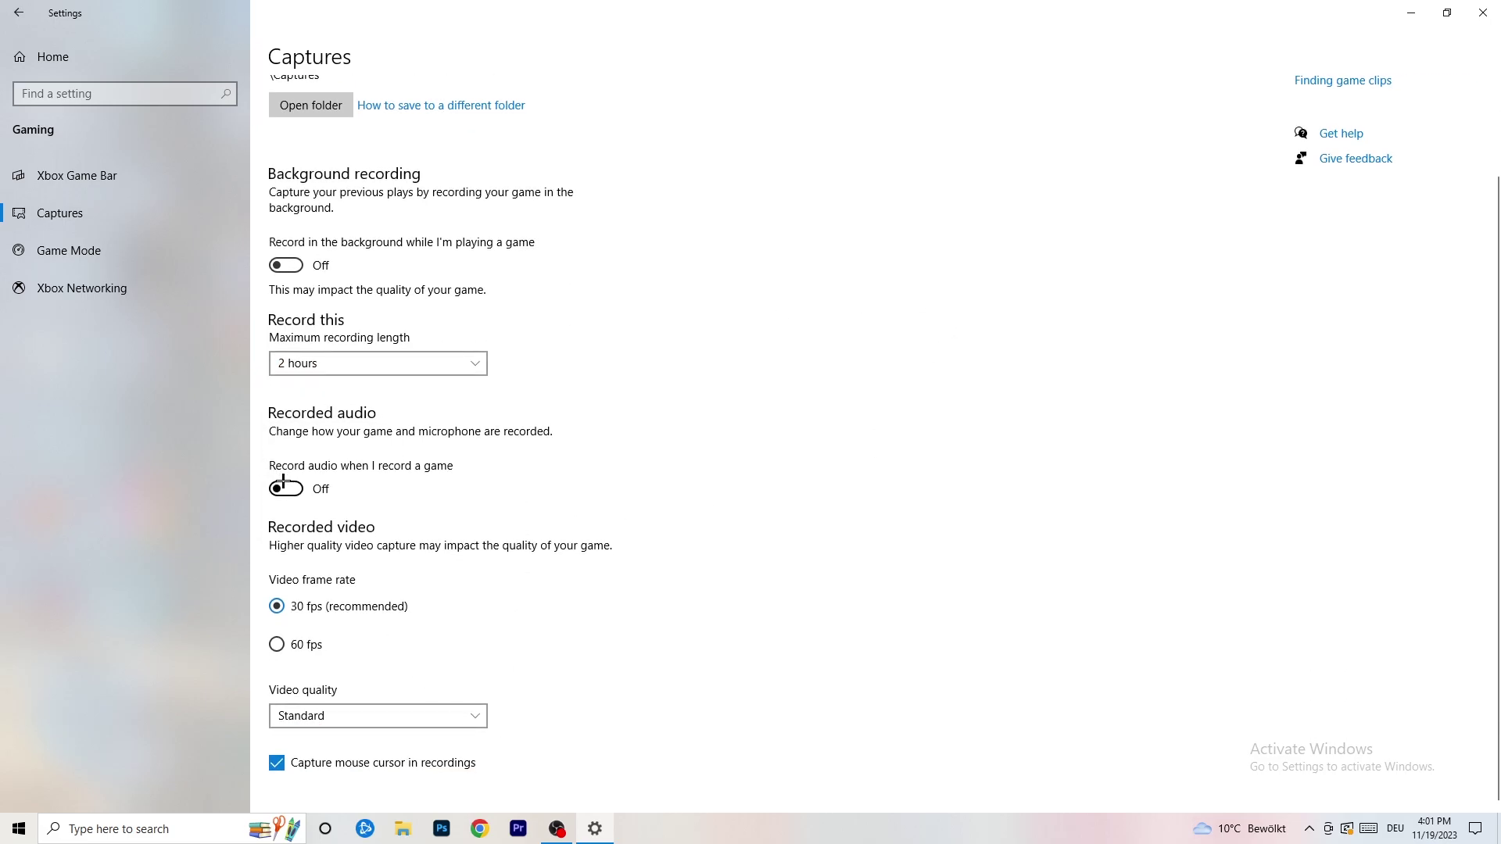
{"action": "left_click", "coordinate": [111, 247]}
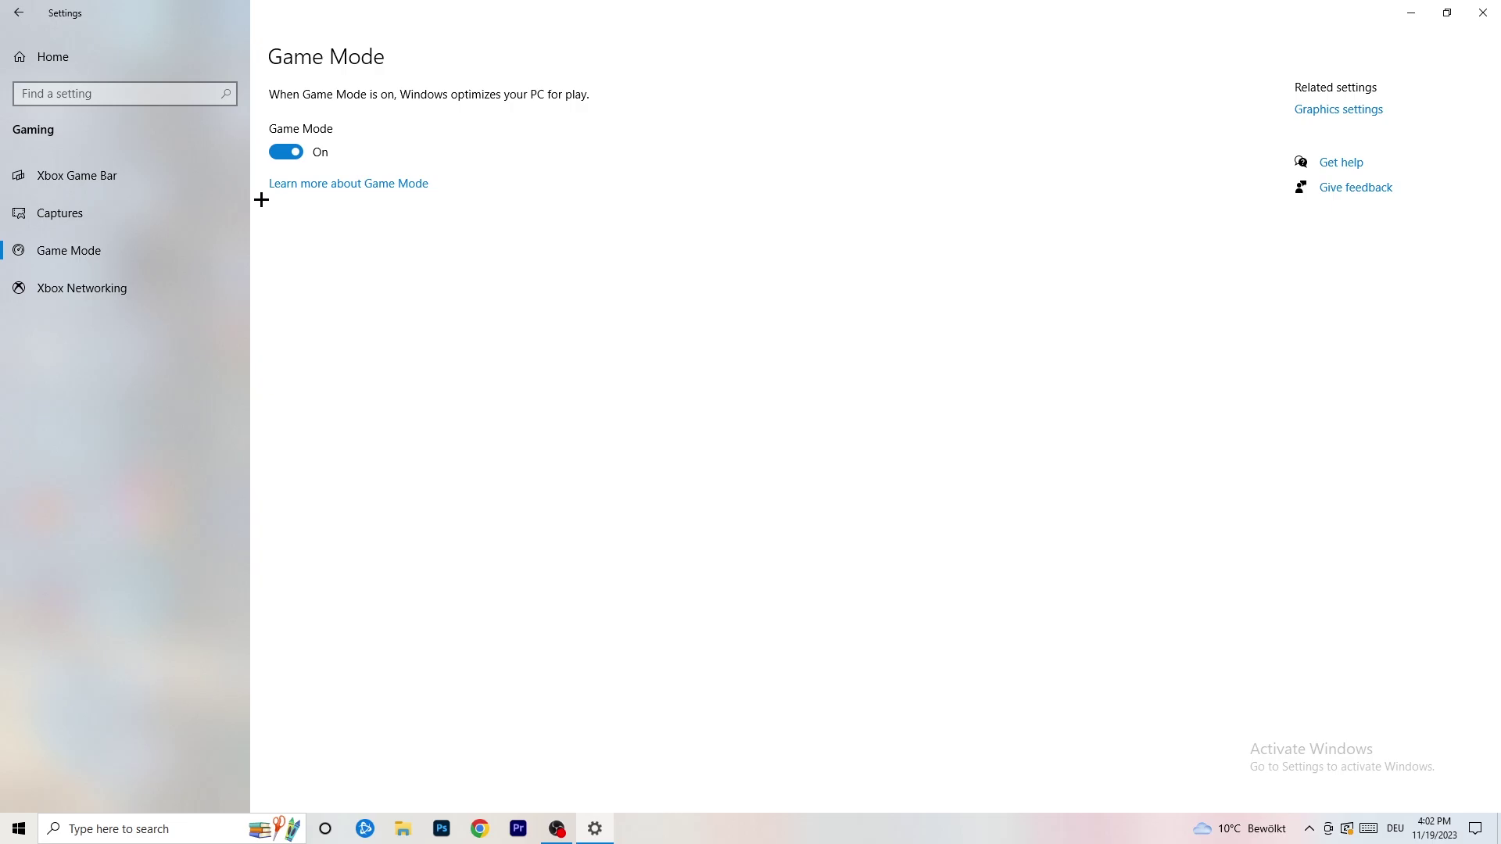
Close Settings and open Task Manager maximized from the taskbar's context menu.
{"action": "left_click", "coordinate": [1483, 13]}
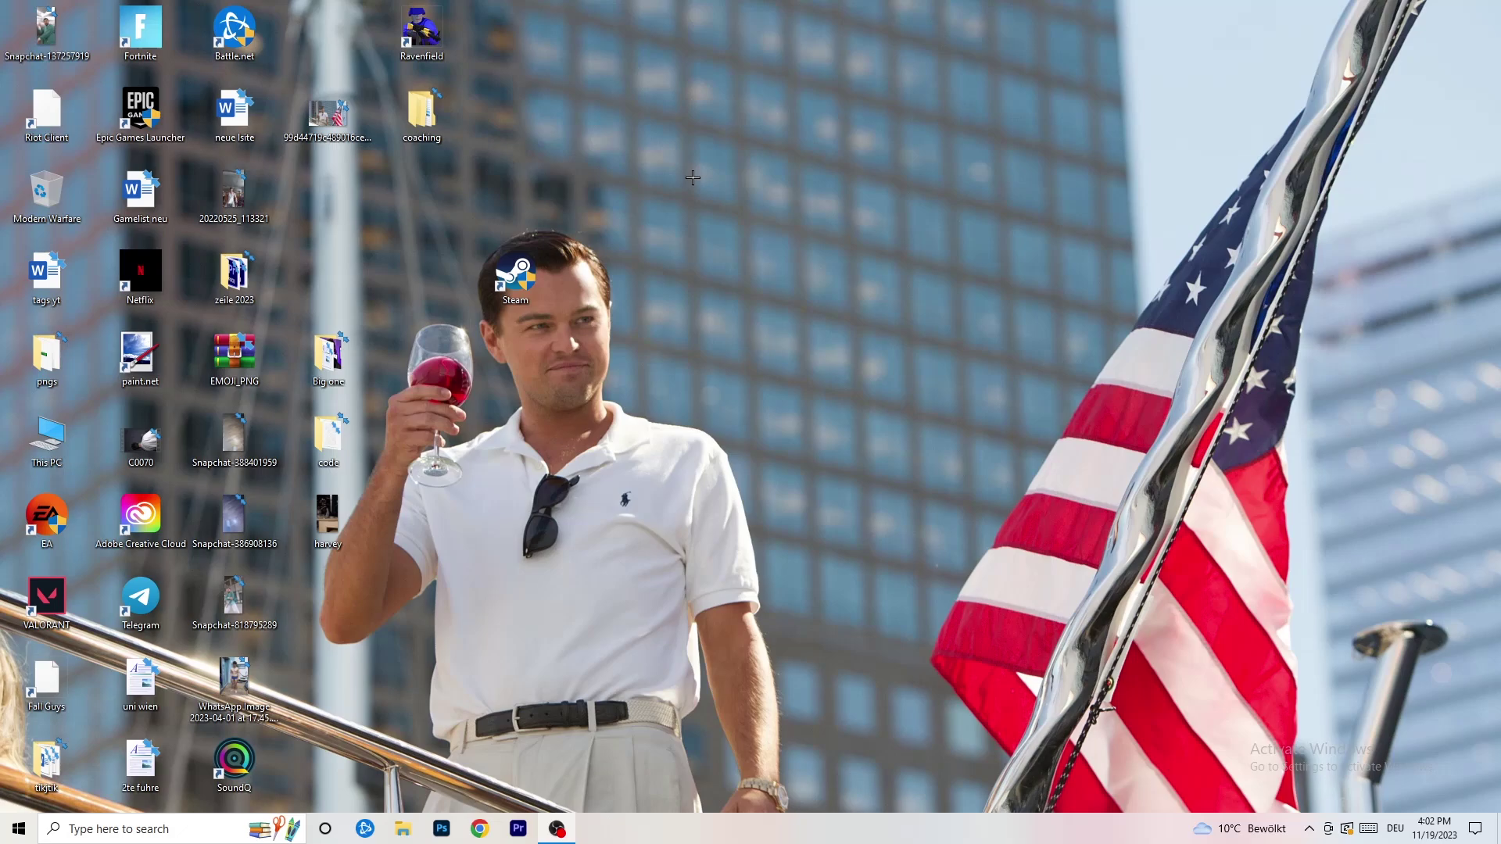
{"action": "left_click_drag", "start_coordinate": [729, 823], "coordinate": [528, 731]}
{"action": "right_click", "coordinate": [728, 830]}
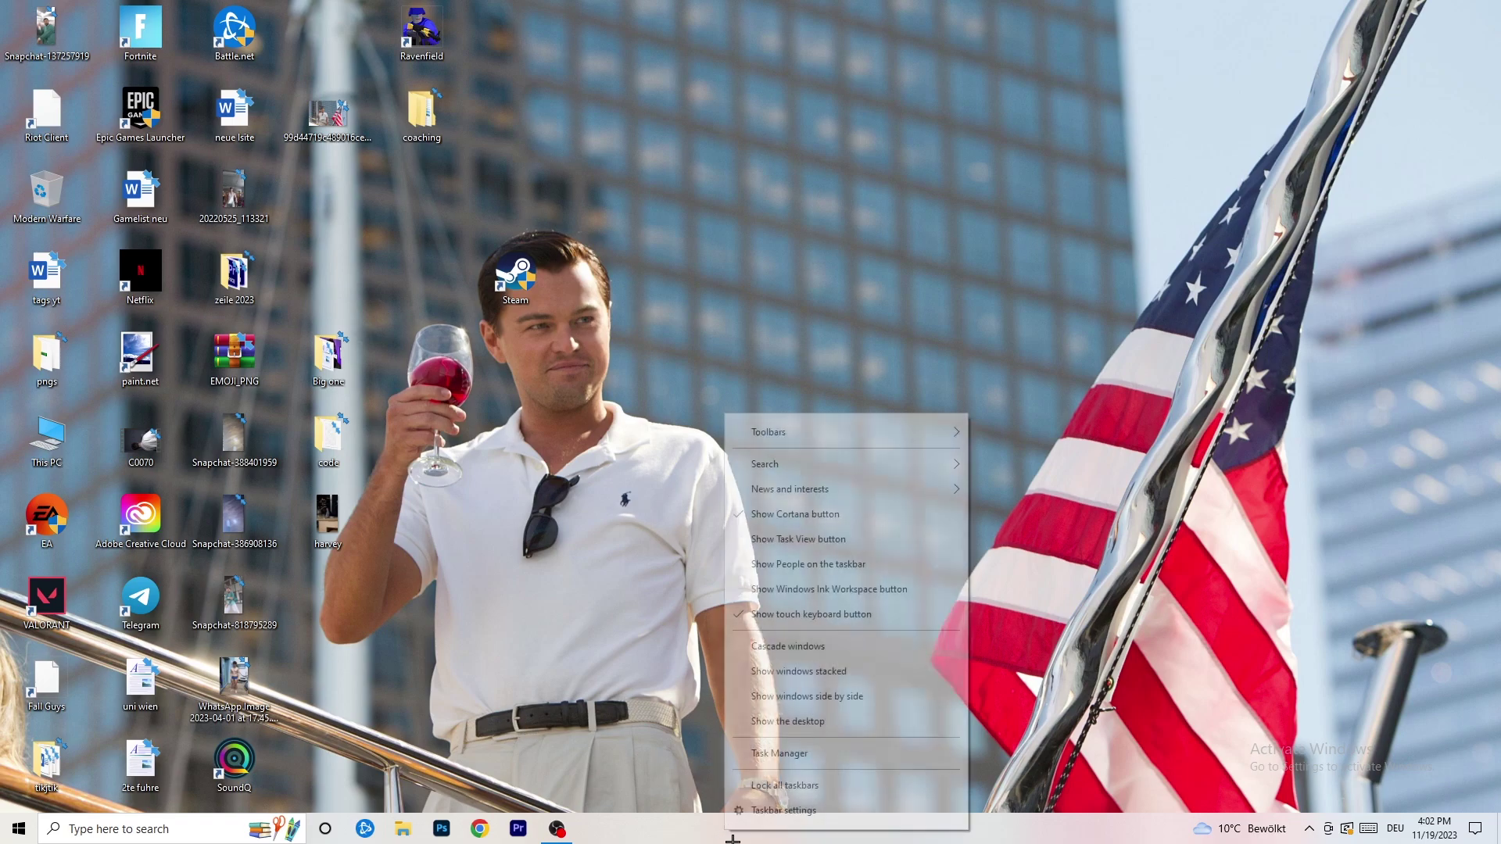
{"action": "left_click", "coordinate": [806, 757]}
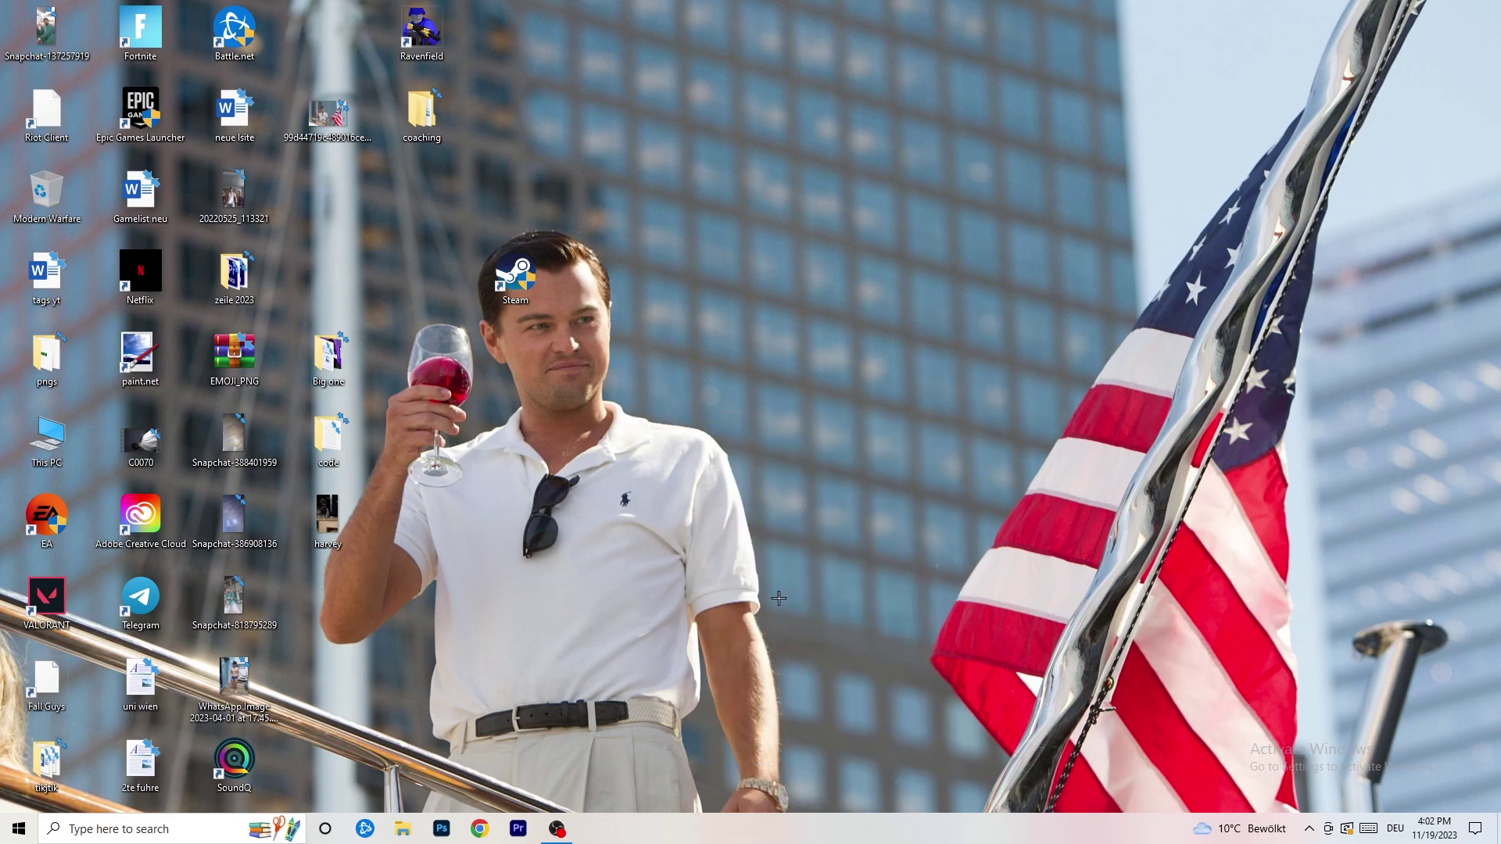
{"action": "left_click", "coordinate": [866, 39]}
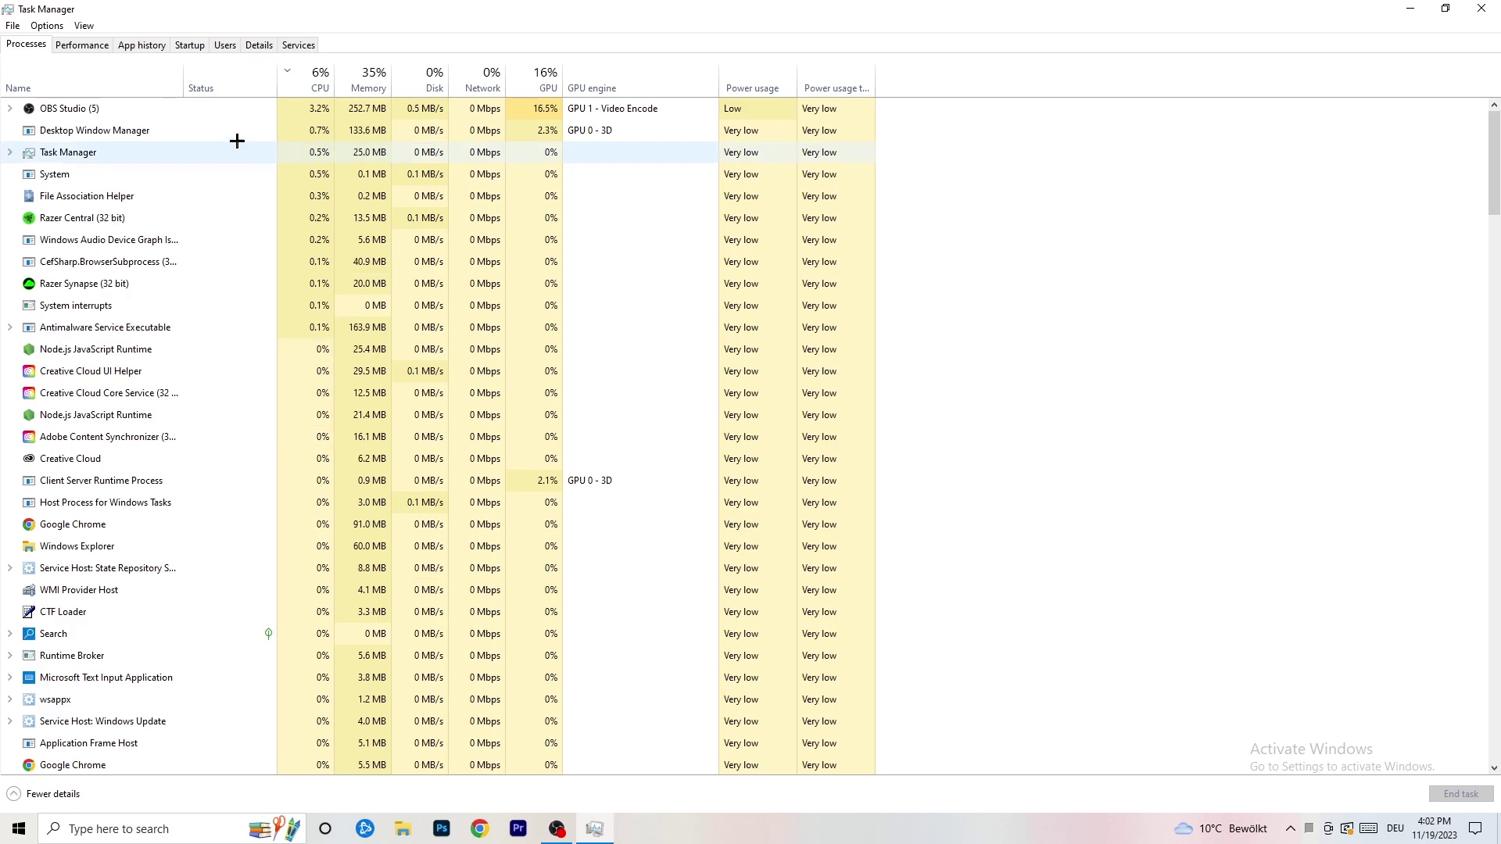
Sort processes by GPU to inspect OBS Studio's video-encode usage, then re-sort by CPU.
{"action": "left_click", "coordinate": [543, 76]}
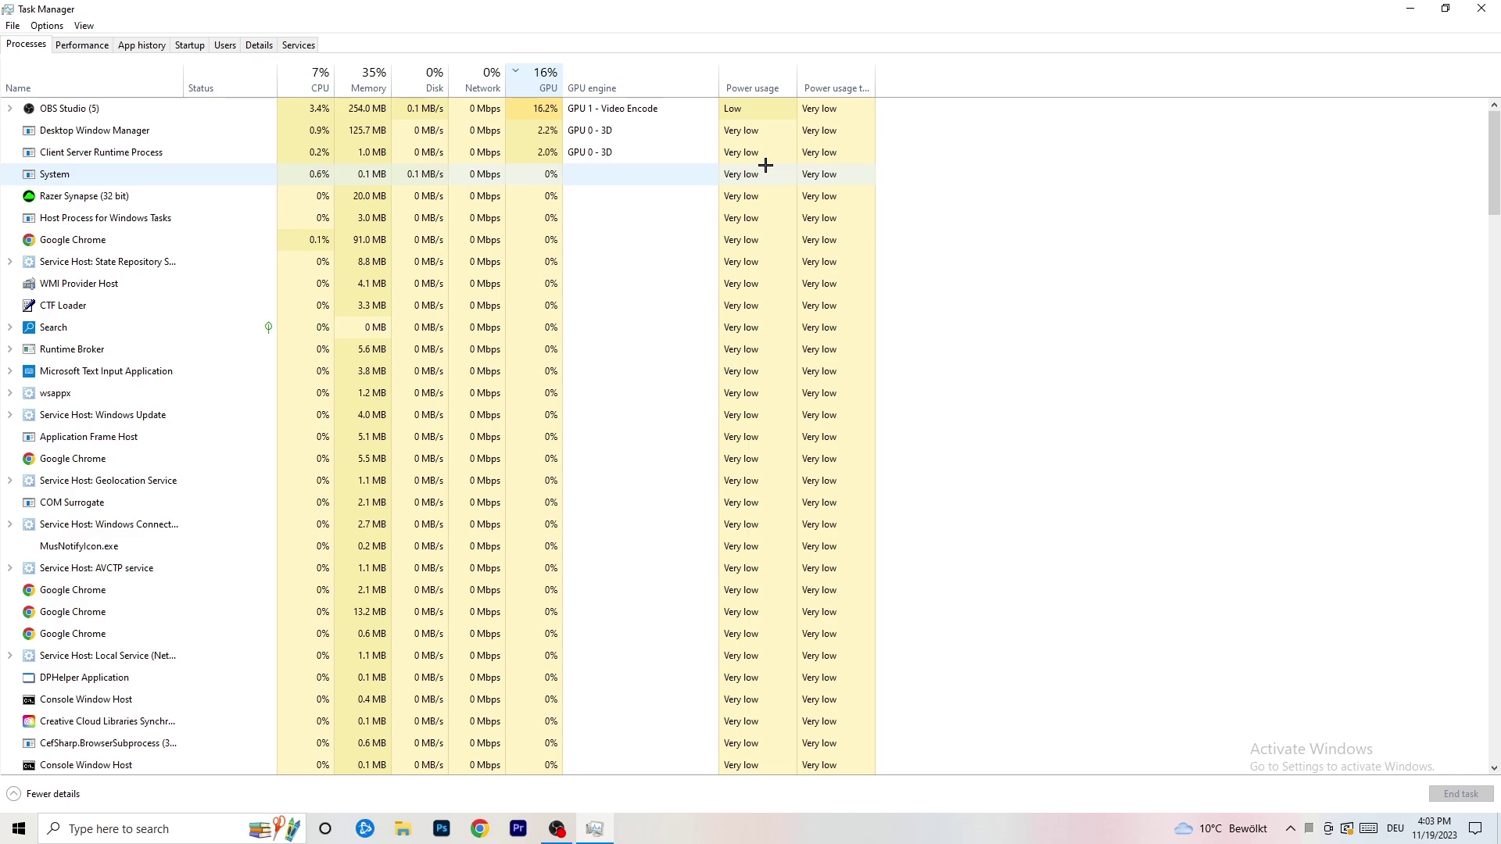
{"action": "right_click", "coordinate": [544, 112]}
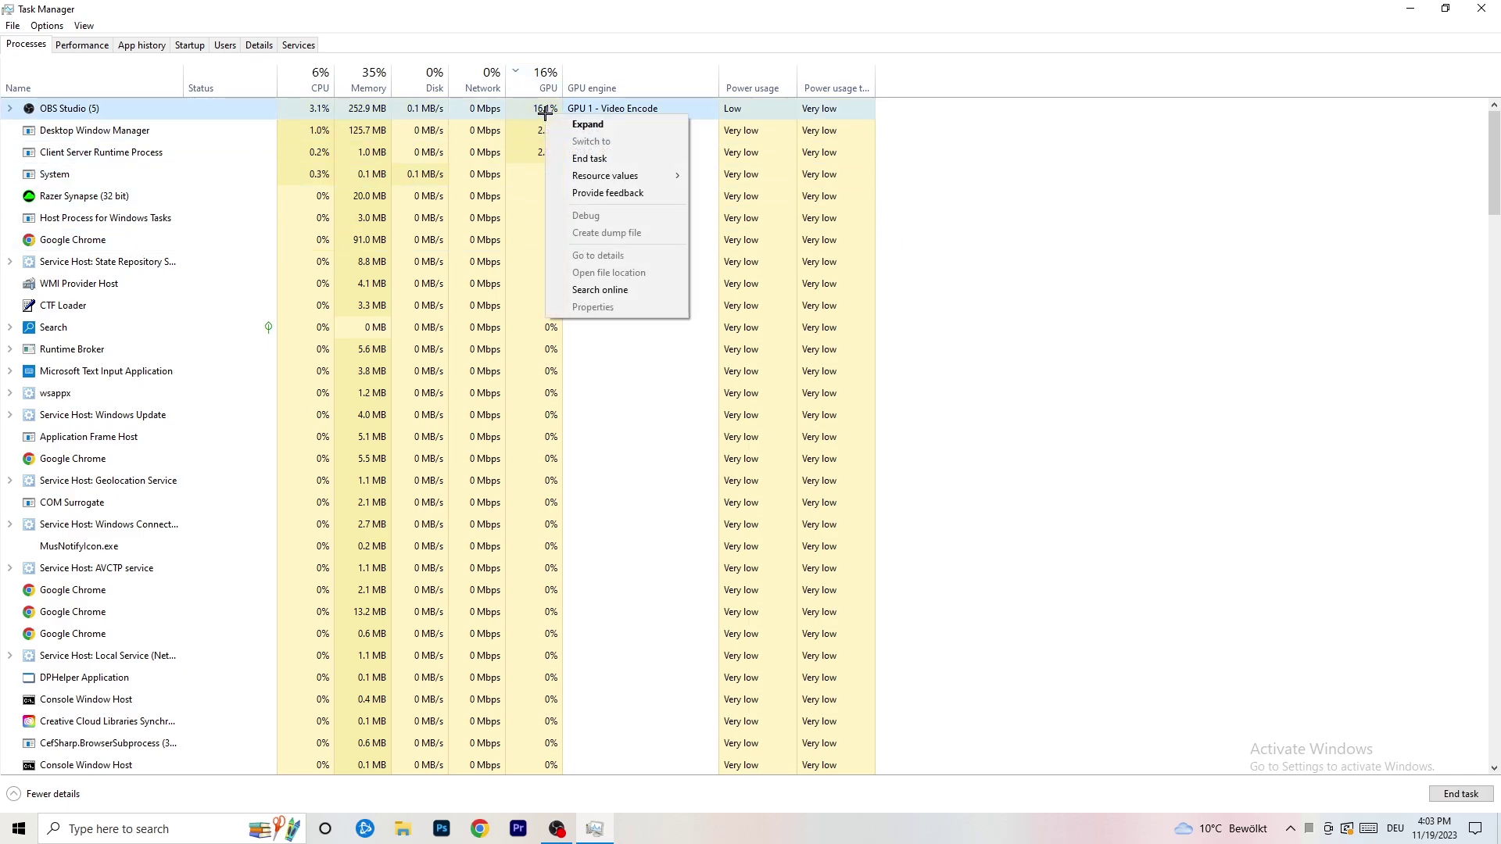
{"action": "left_click", "coordinate": [1228, 142]}
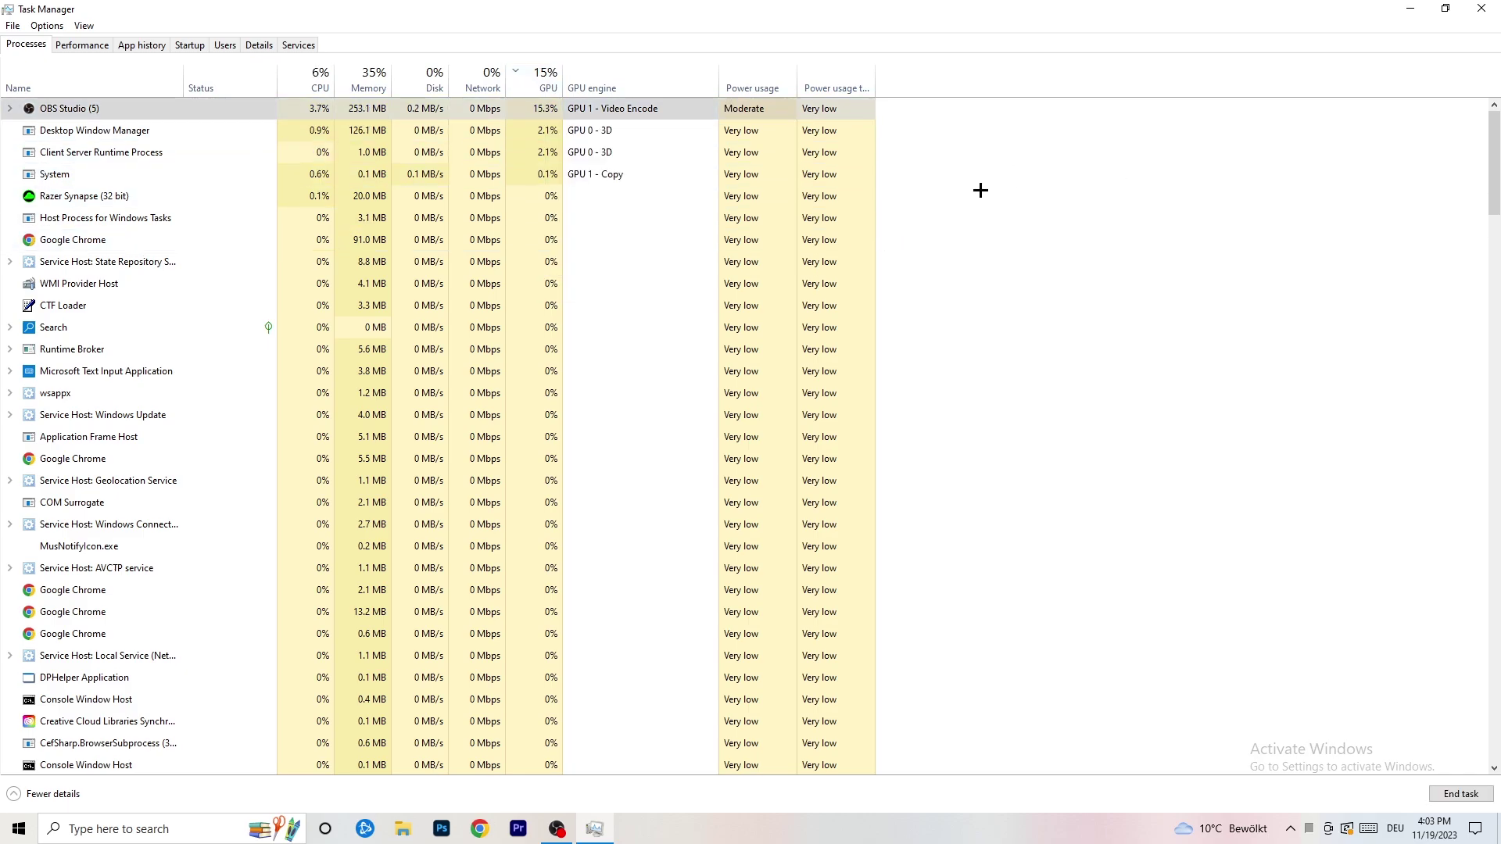
{"action": "left_click", "coordinate": [326, 71]}
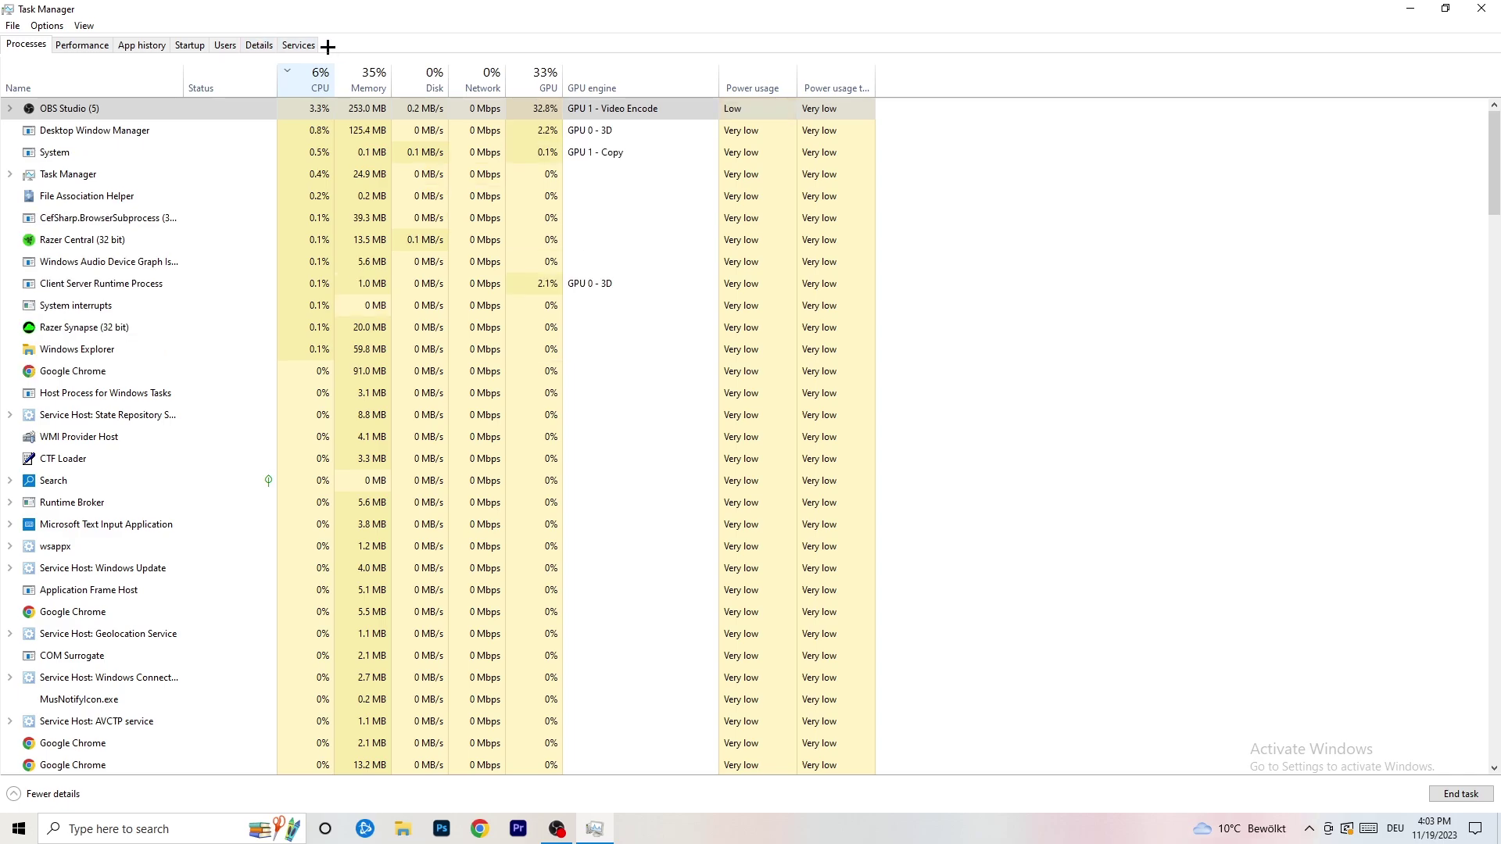
Browse the Details list and a Creative Cloud helper's Set priority options, then view Startup apps.
{"action": "left_click", "coordinate": [258, 43]}
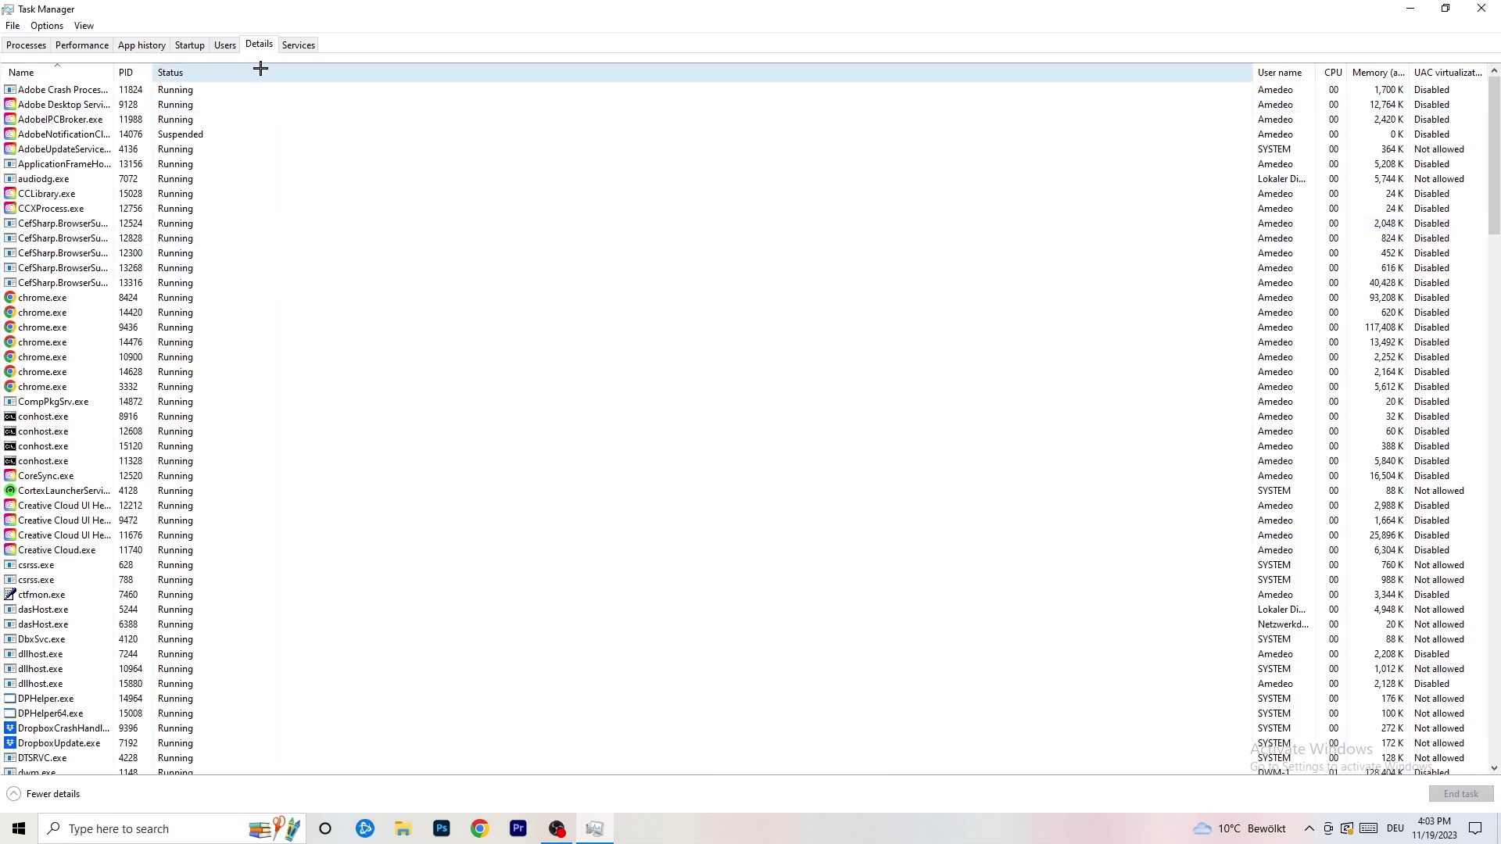
{"action": "scroll", "coordinate": [221, 406], "scroll_direction": "down", "scroll_amount": 5}
{"action": "scroll", "coordinate": [259, 334], "scroll_direction": "up", "scroll_amount": 5}
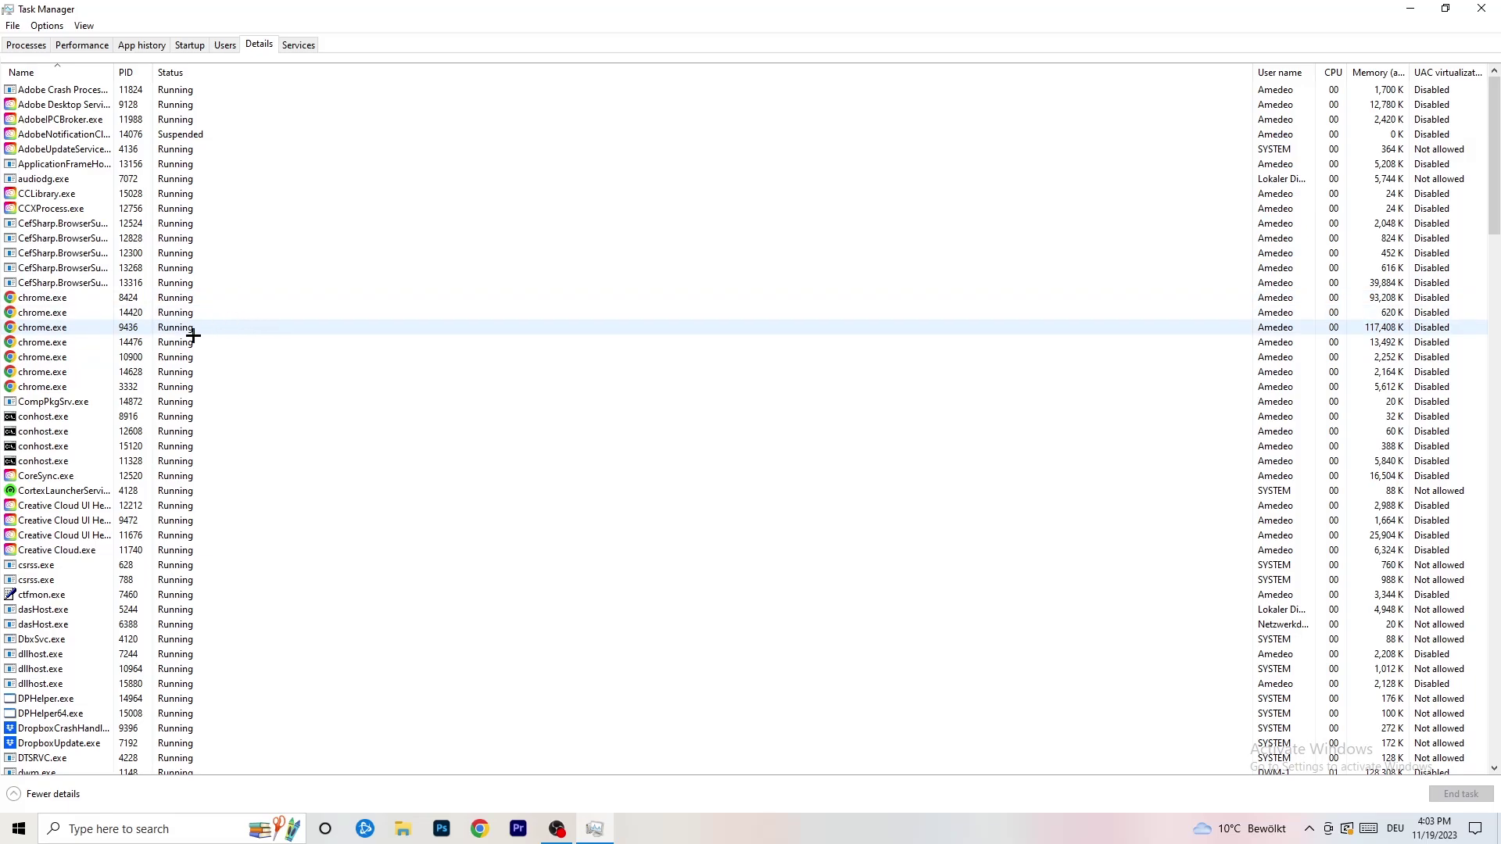
{"action": "scroll", "coordinate": [88, 429], "scroll_direction": "down", "scroll_amount": 3}
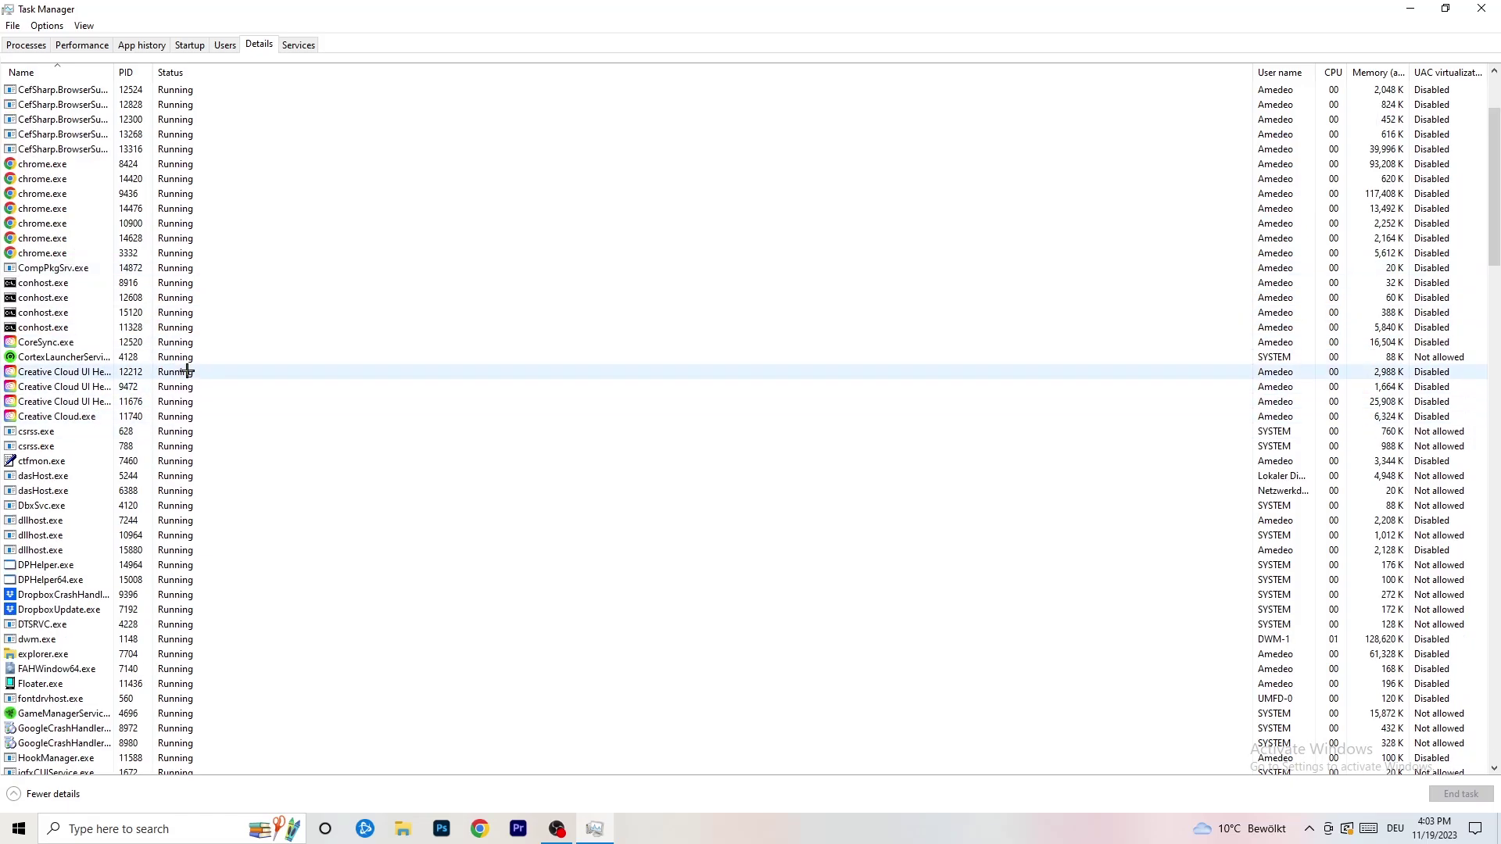
{"action": "right_click", "coordinate": [62, 401]}
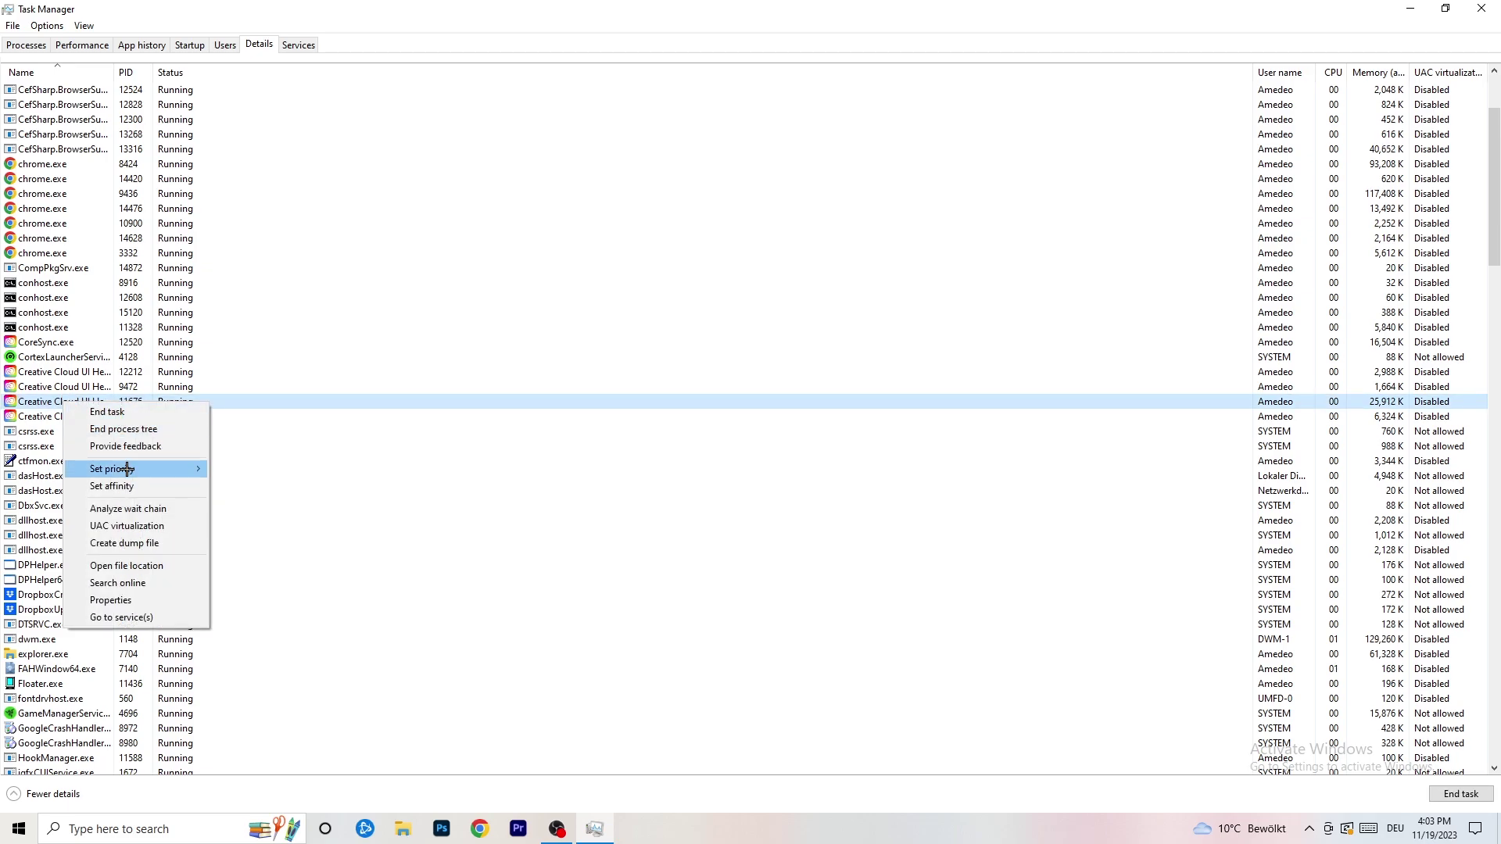
{"action": "mouse_move", "coordinate": [180, 469]}
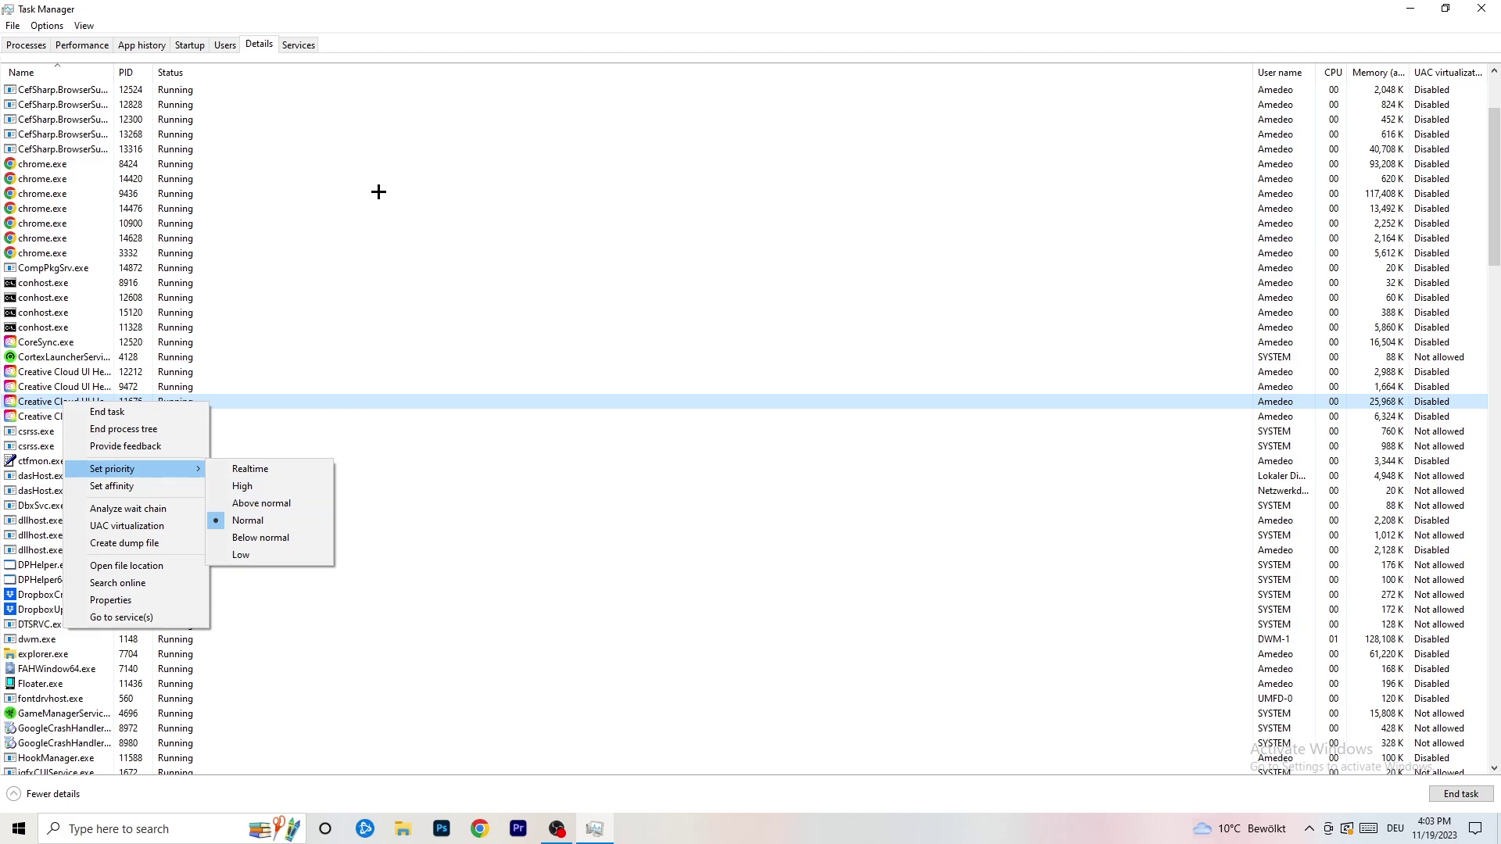
{"action": "left_click", "coordinate": [192, 46]}
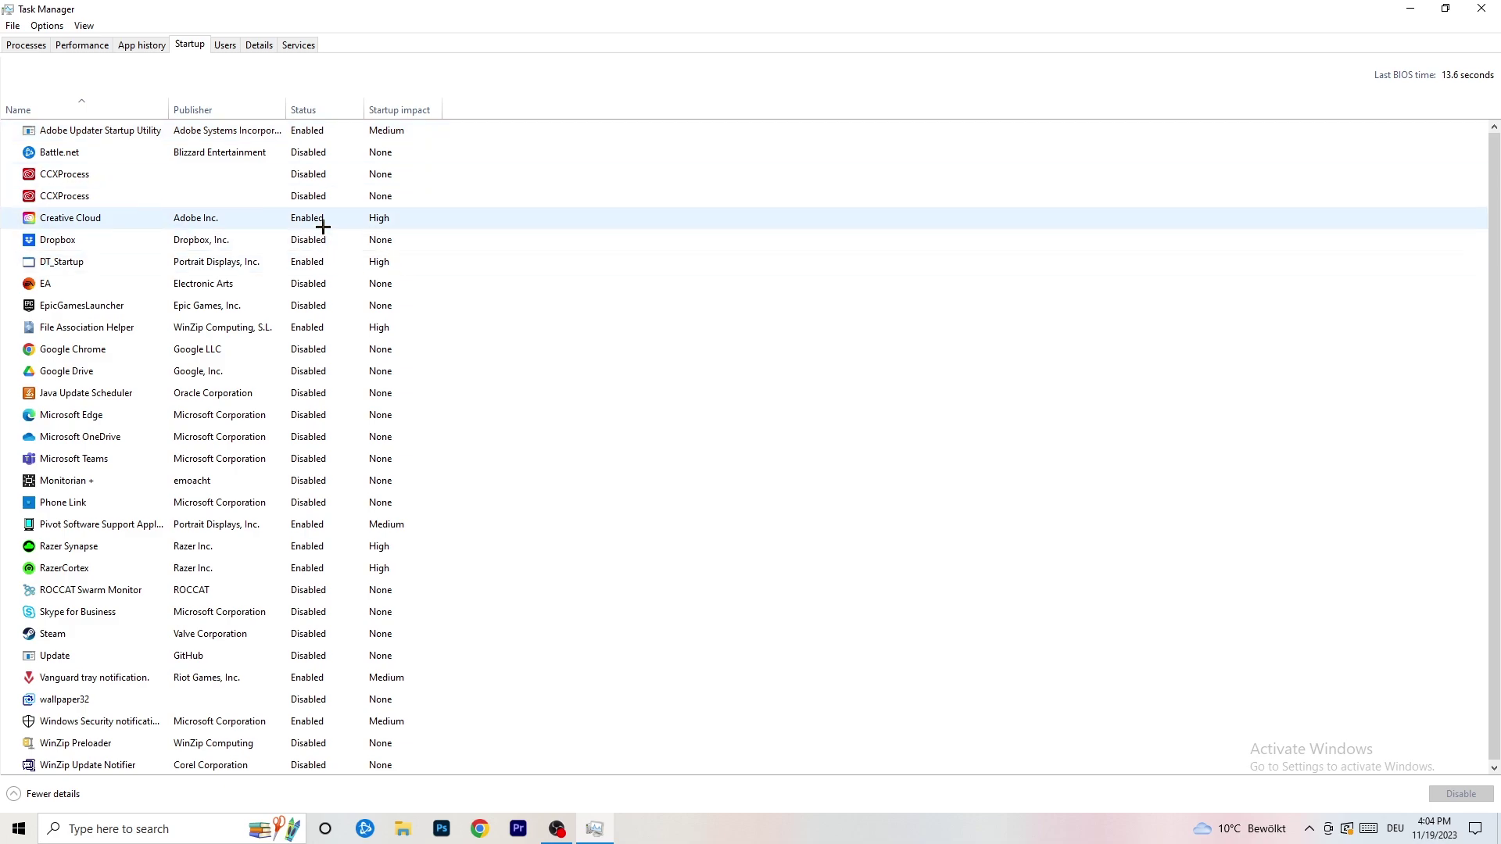
Leave DT_Startup enabled, close Task Manager, and bring up the Start menu.
{"action": "right_click", "coordinate": [341, 256]}
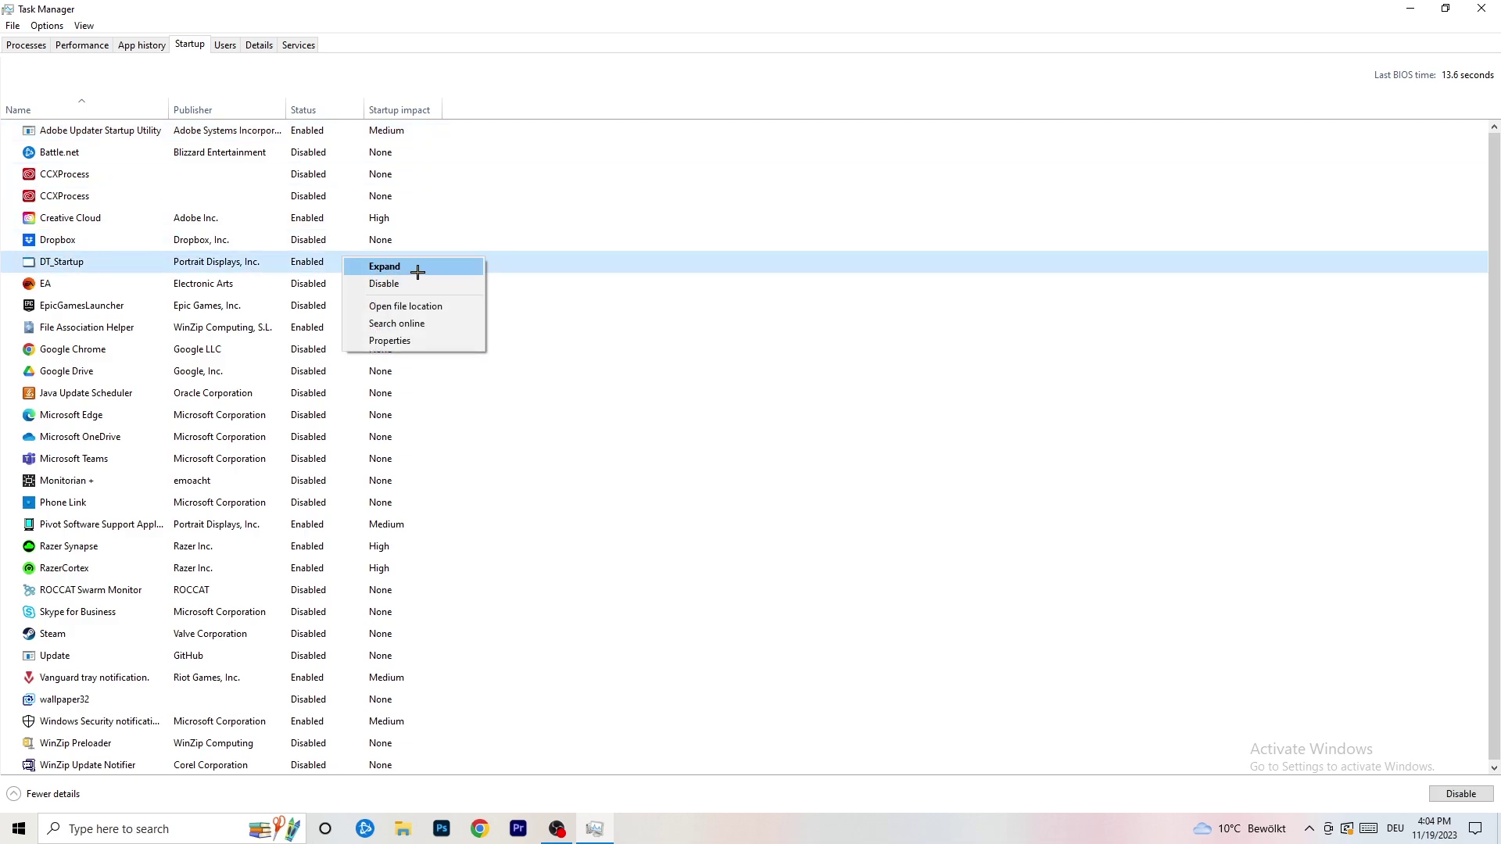
{"action": "left_click", "coordinate": [1237, 36]}
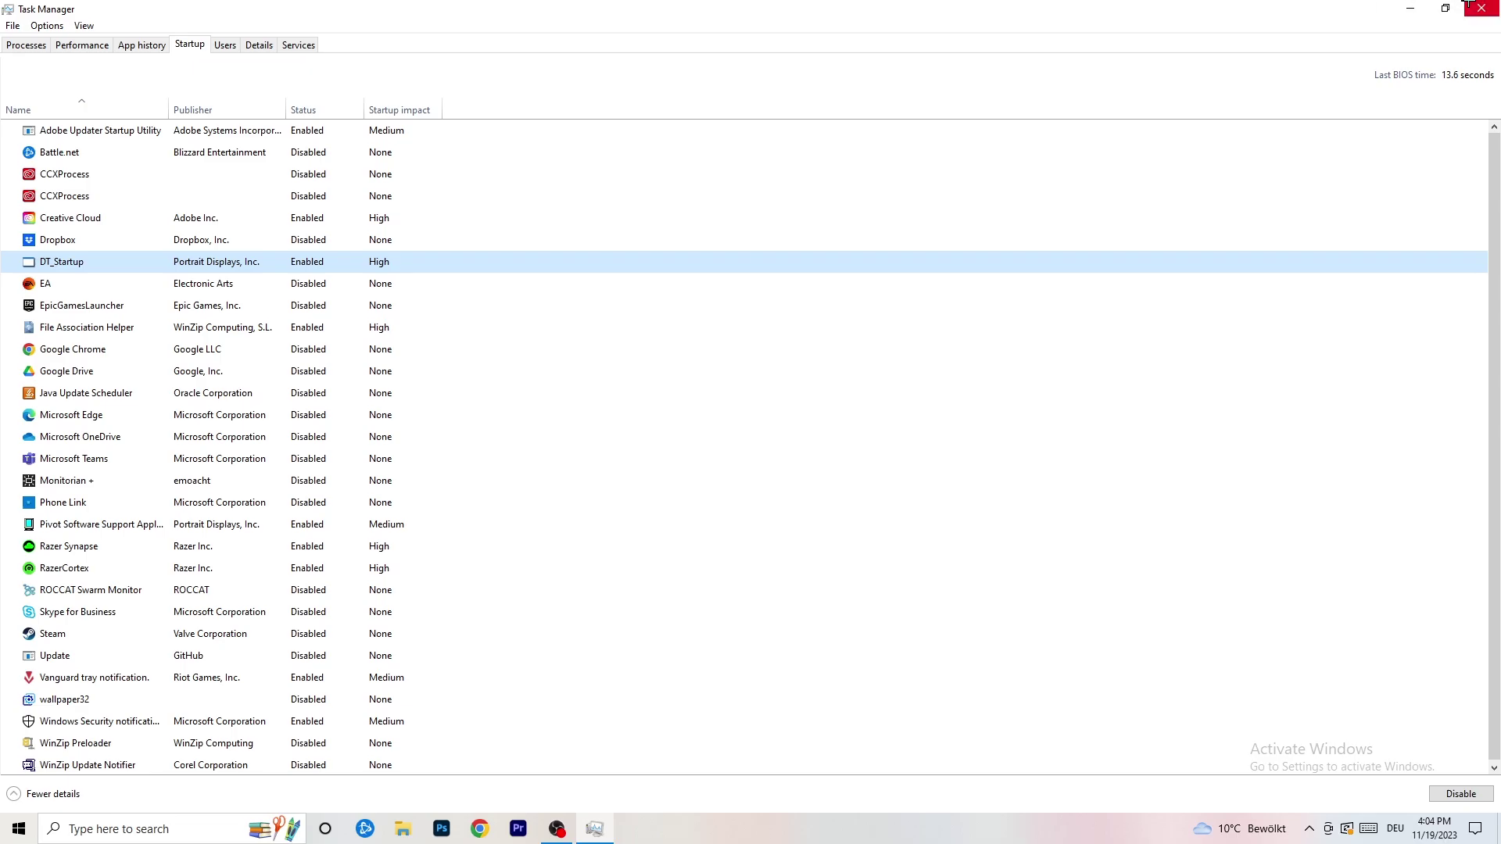
{"action": "left_click", "coordinate": [1480, 8]}
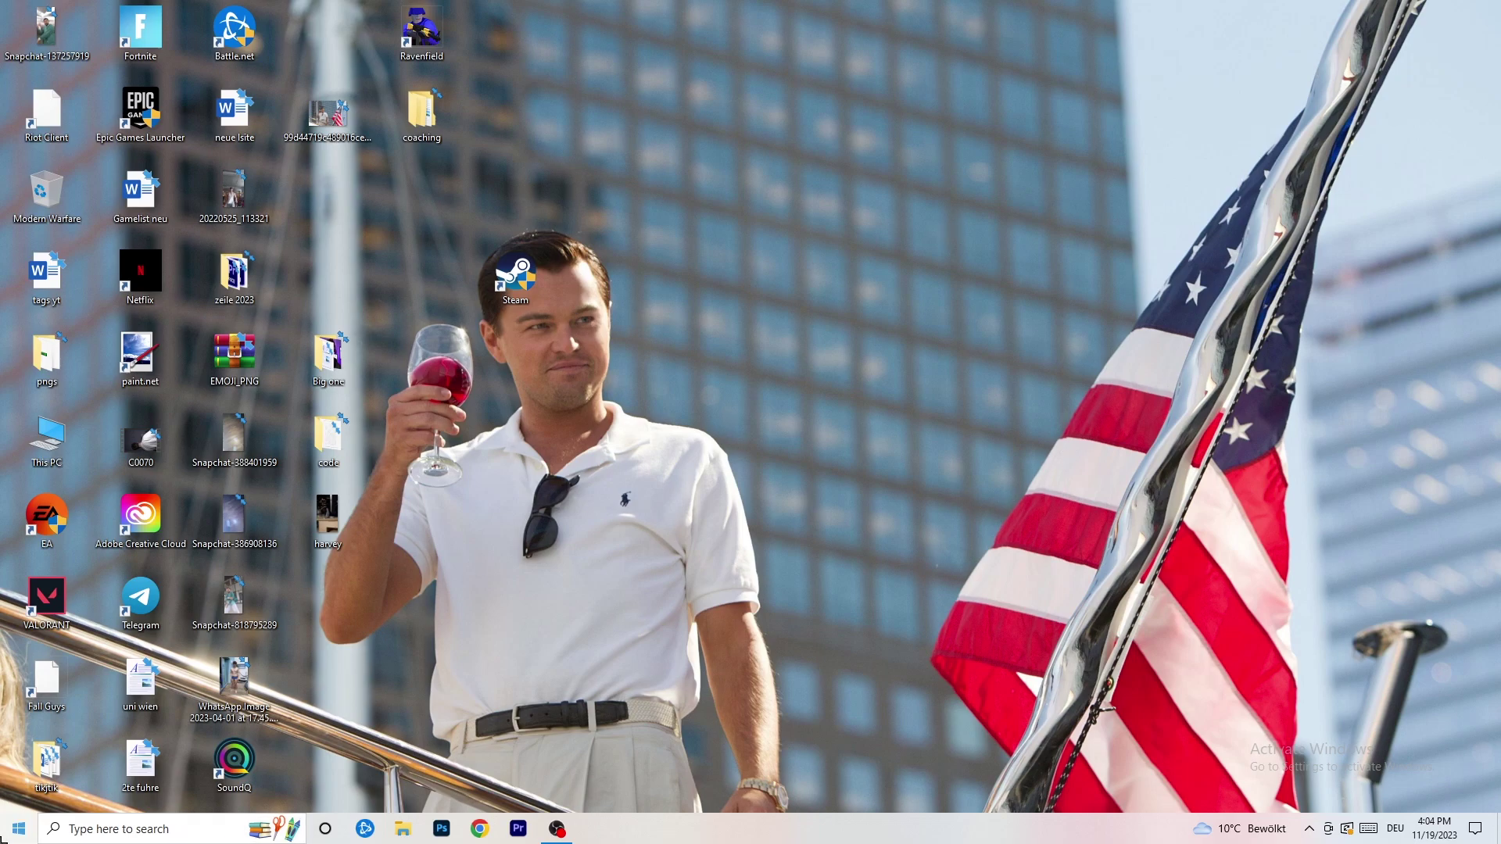
{"action": "left_click", "coordinate": [16, 832]}
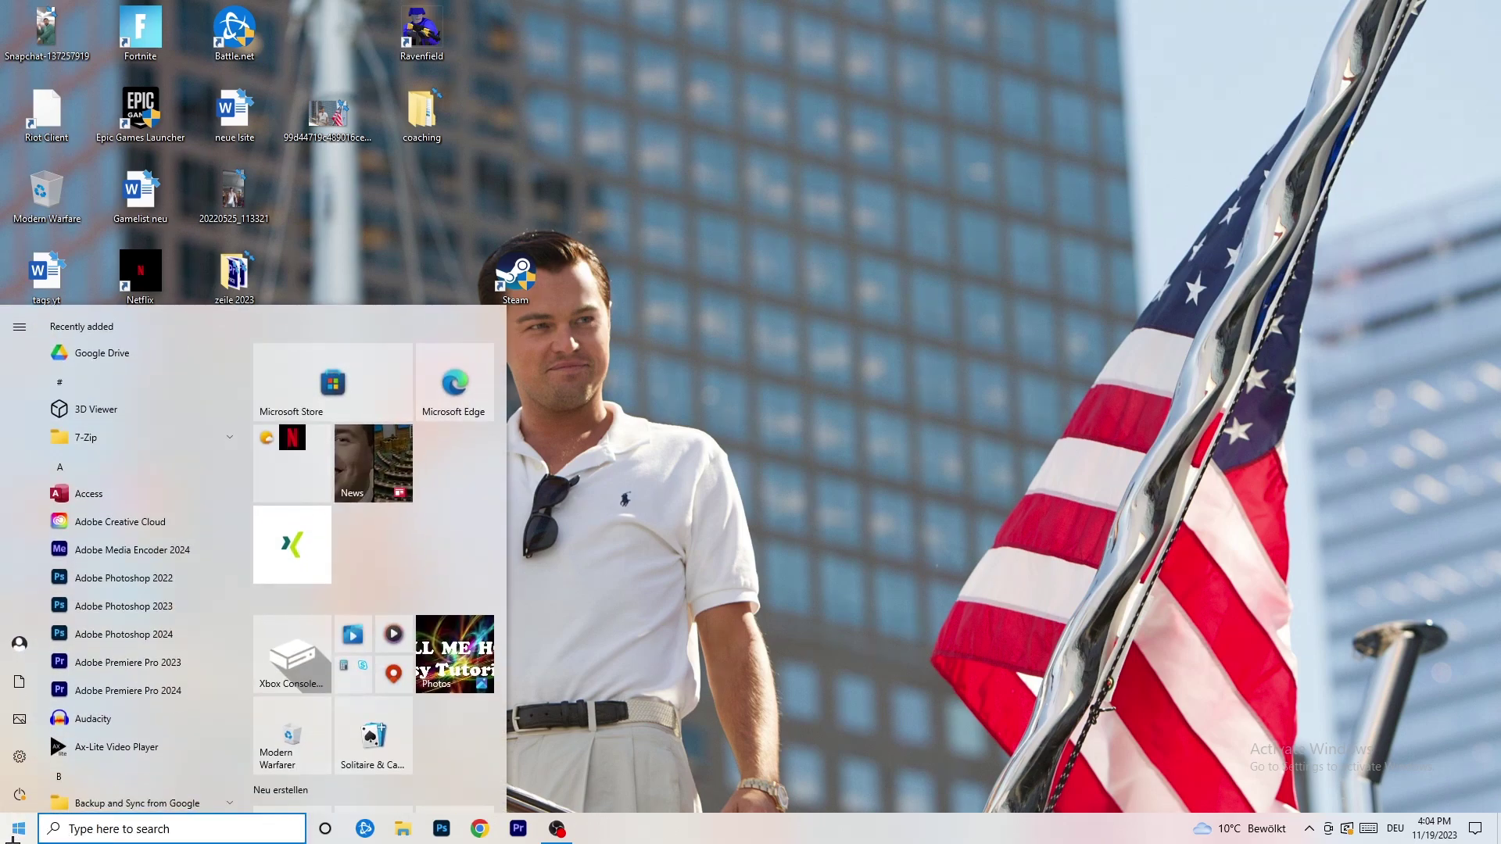
Launch Settings and go to the System Display page showing two monitors.
{"action": "left_click", "coordinate": [19, 756]}
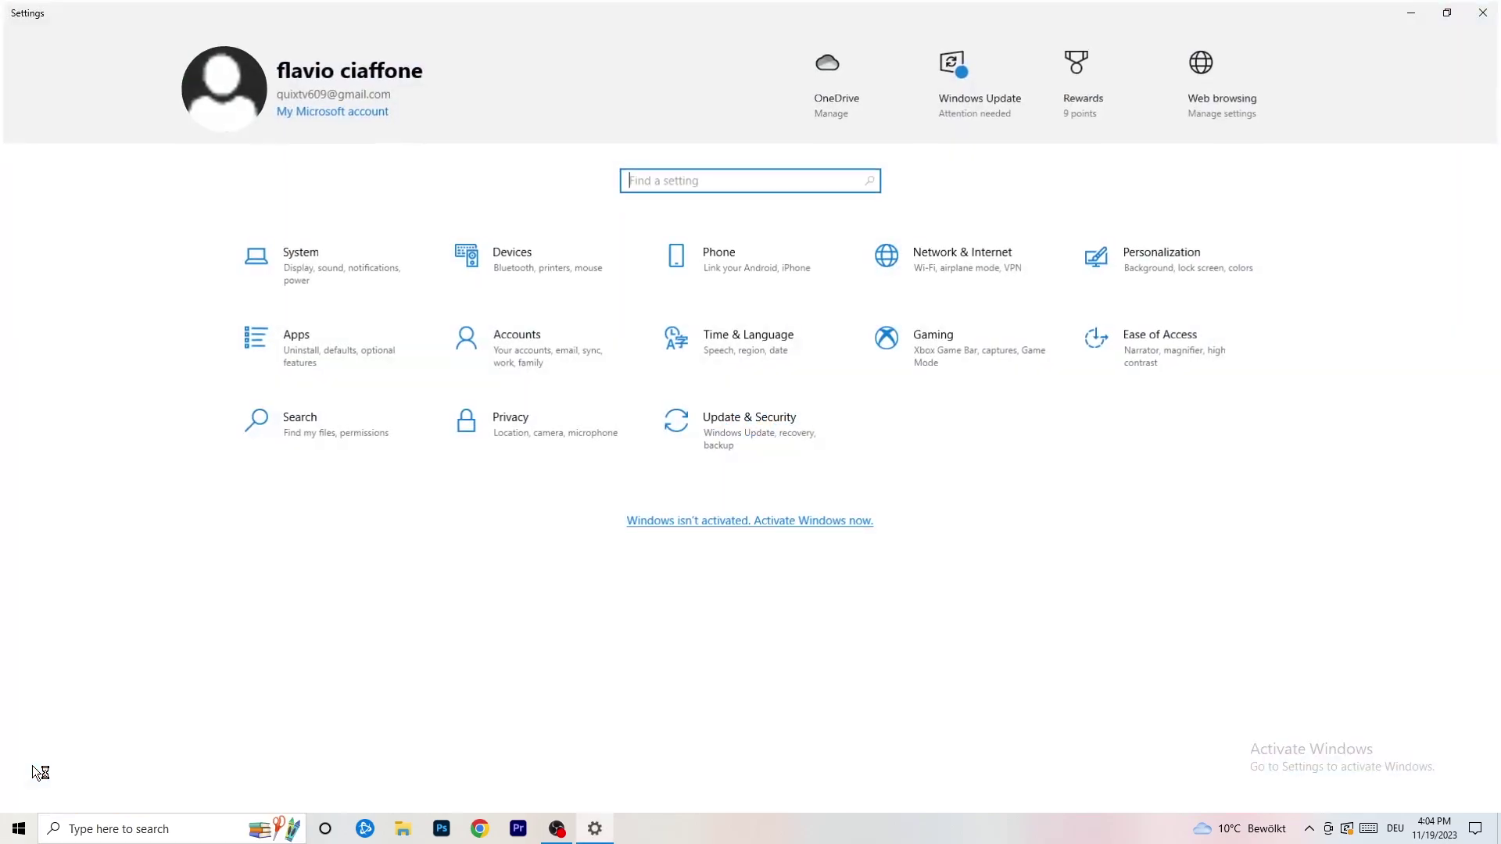
{"action": "left_click", "coordinate": [353, 253]}
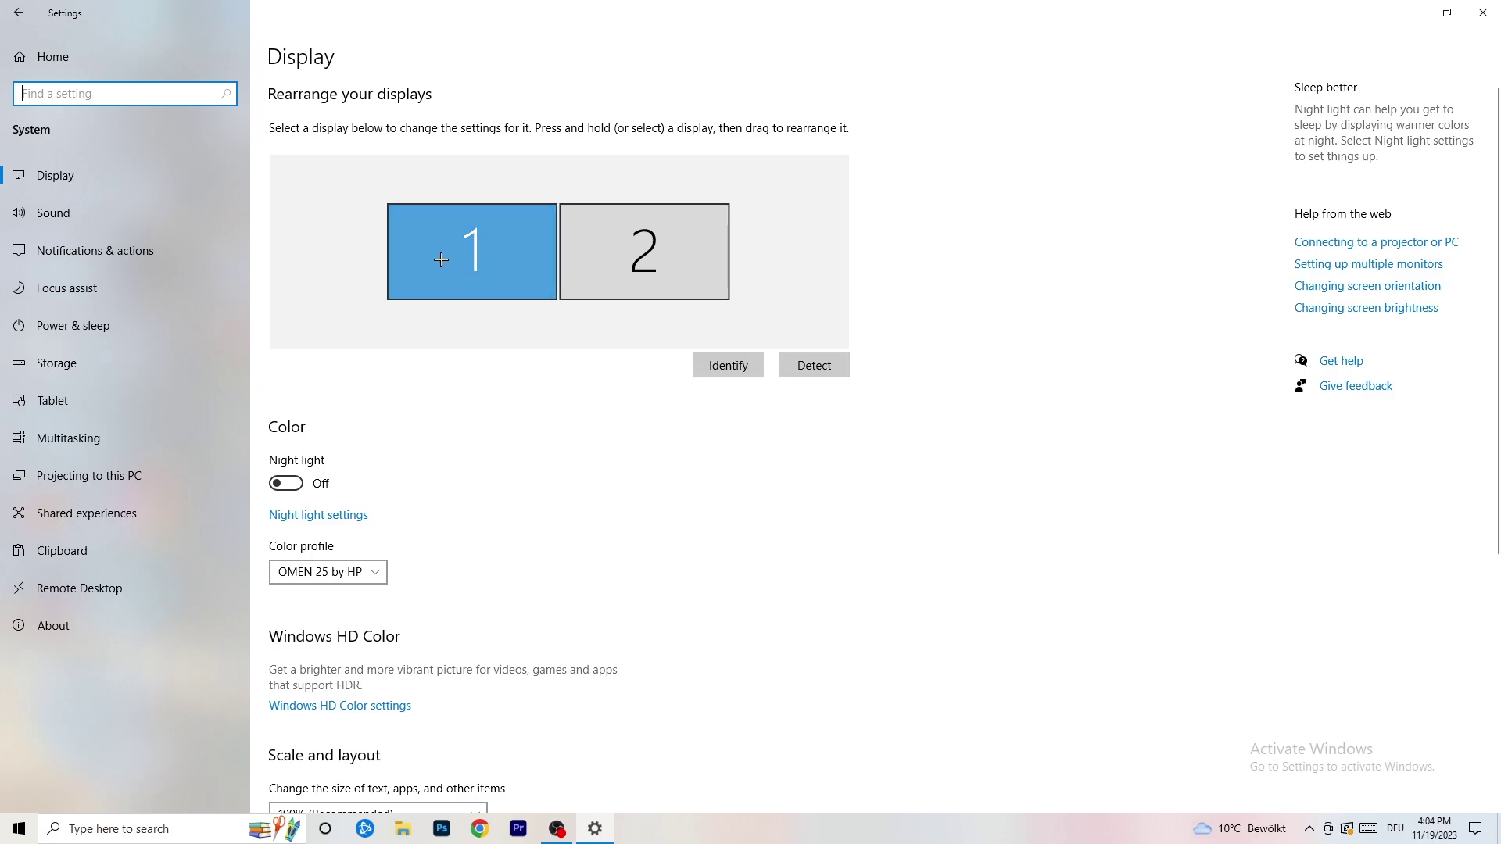
{"action": "scroll", "coordinate": [545, 285], "scroll_direction": "down", "scroll_amount": 5}
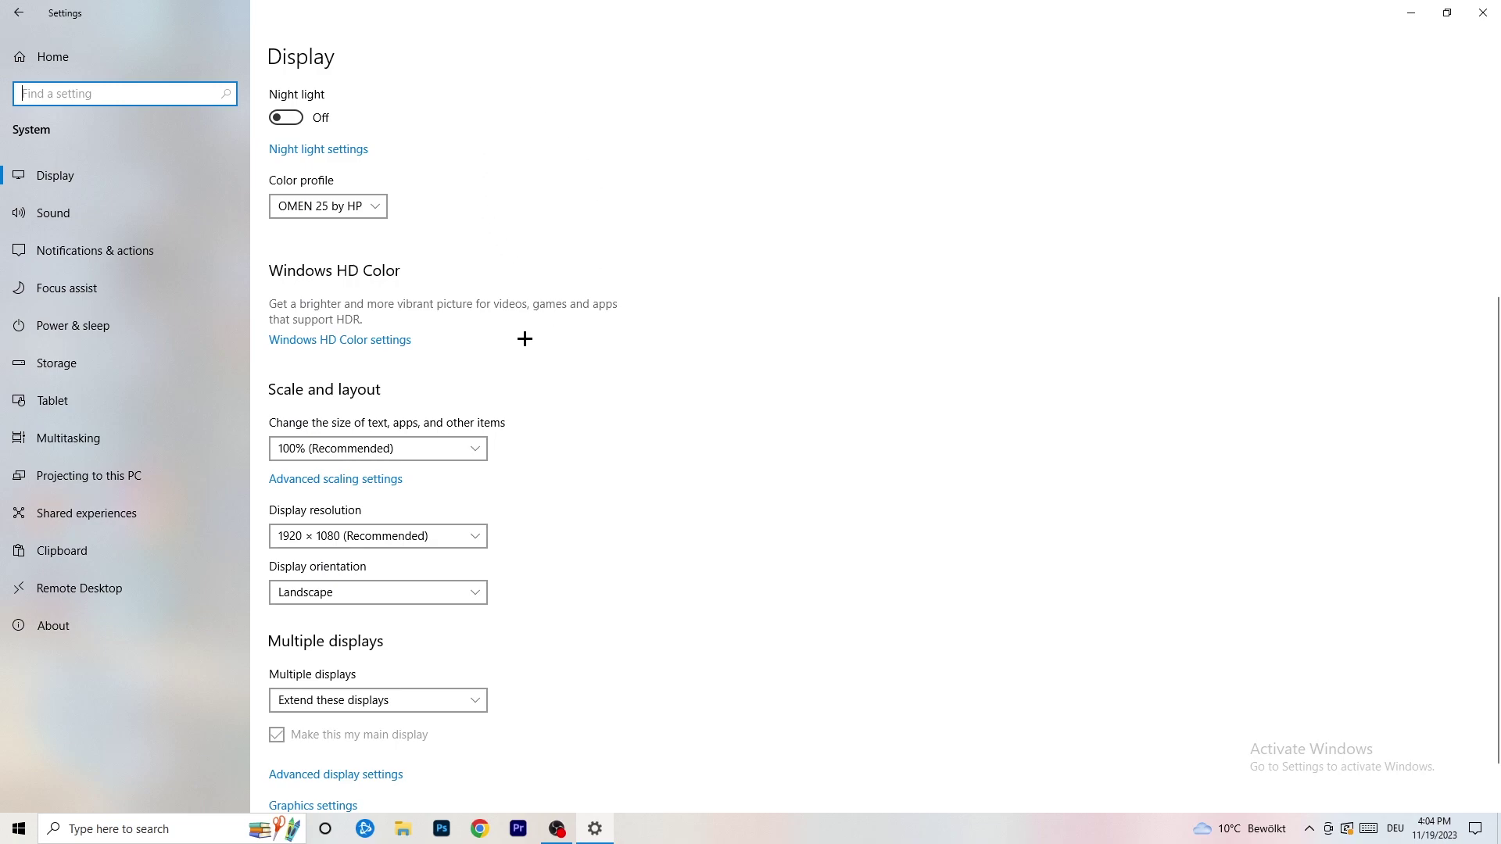
{"action": "left_click", "coordinate": [437, 450]}
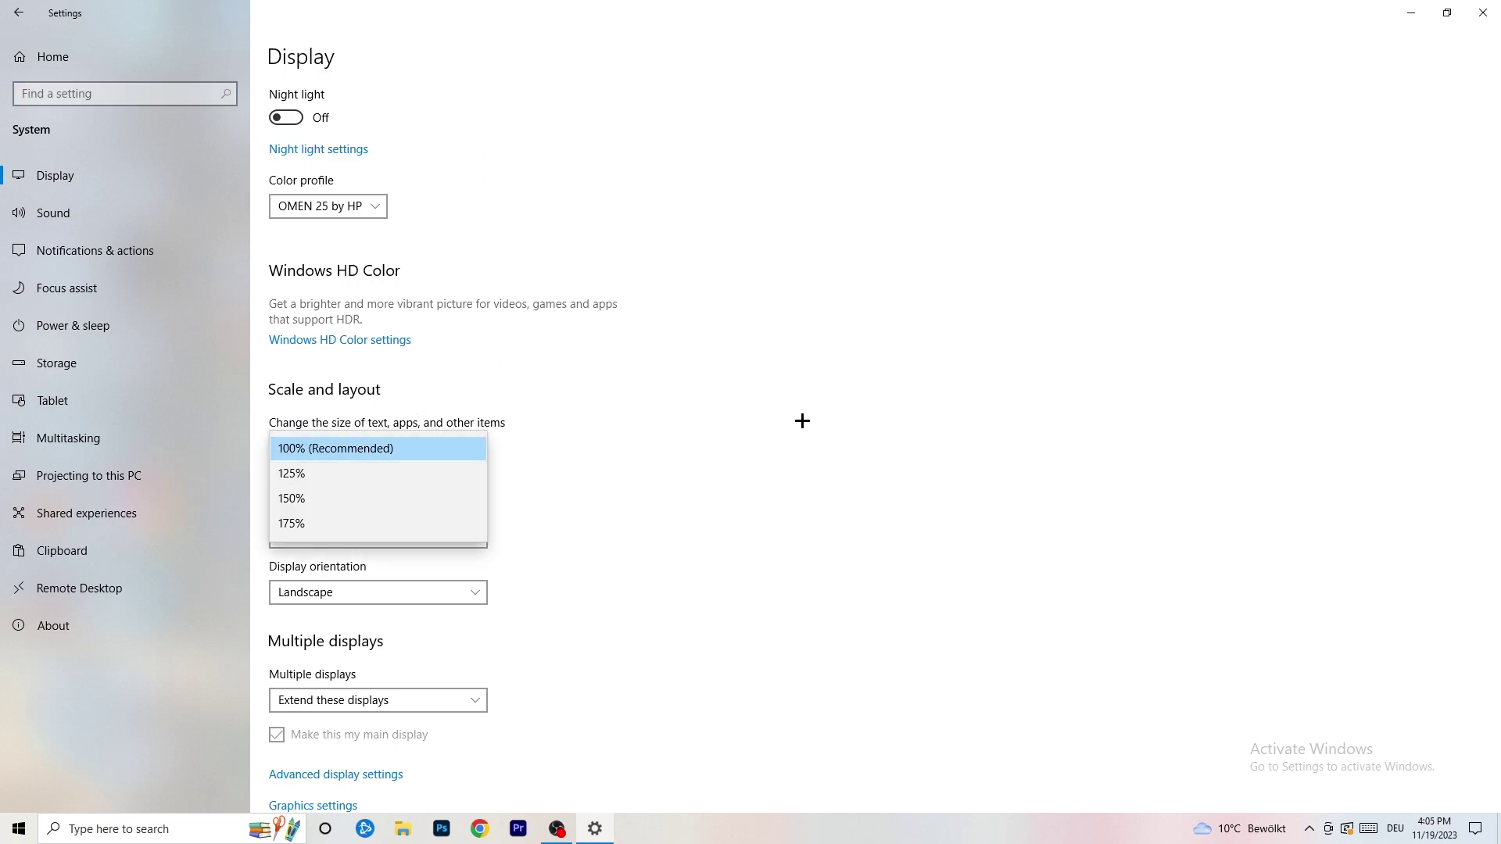
{"action": "left_click", "coordinate": [803, 421]}
{"action": "scroll", "coordinate": [639, 430], "scroll_direction": "down", "scroll_amount": 1}
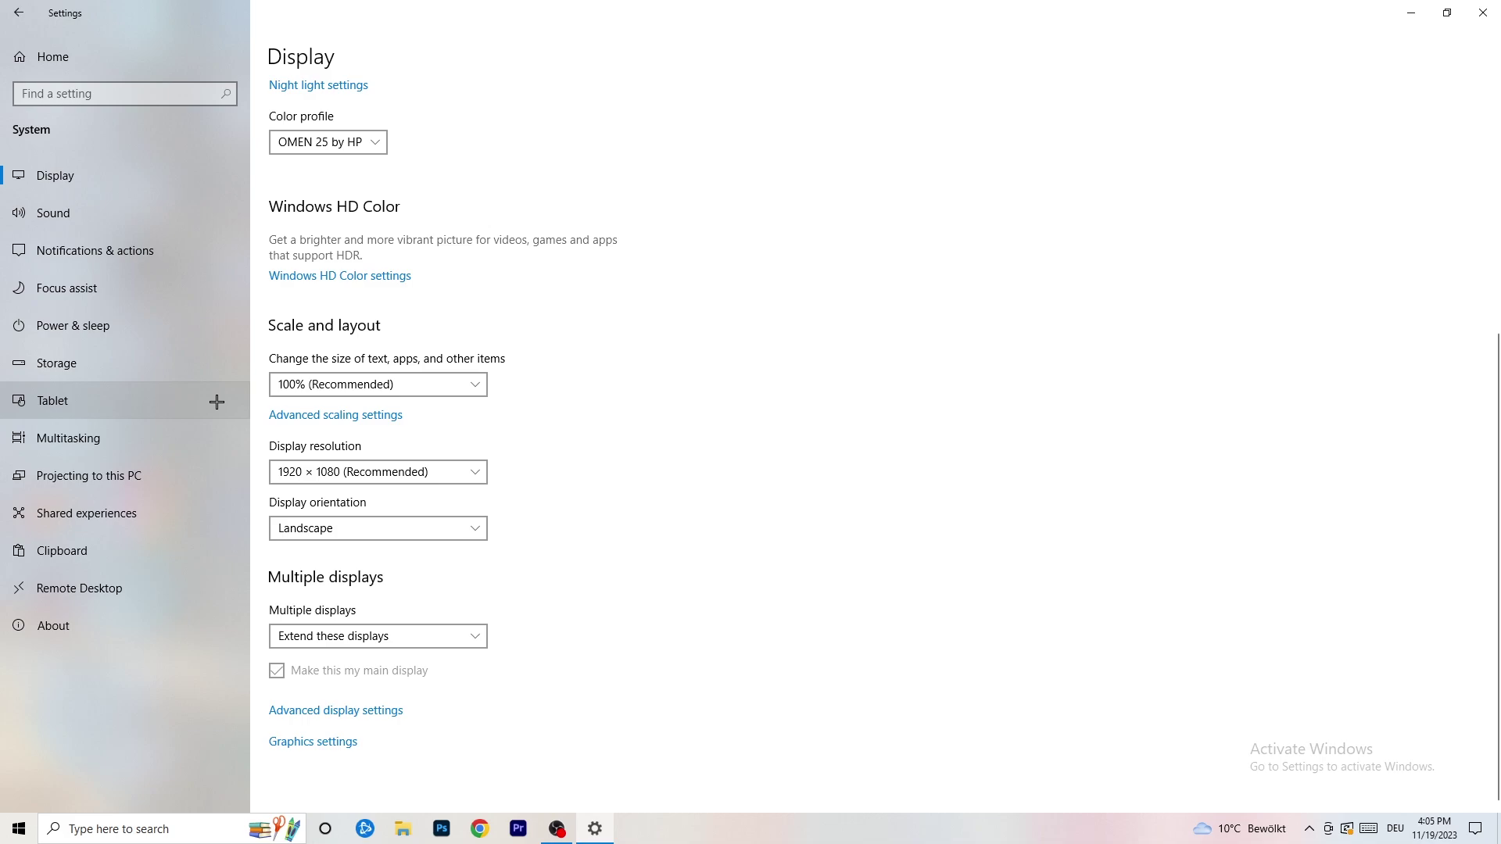
{"action": "left_click", "coordinate": [117, 330]}
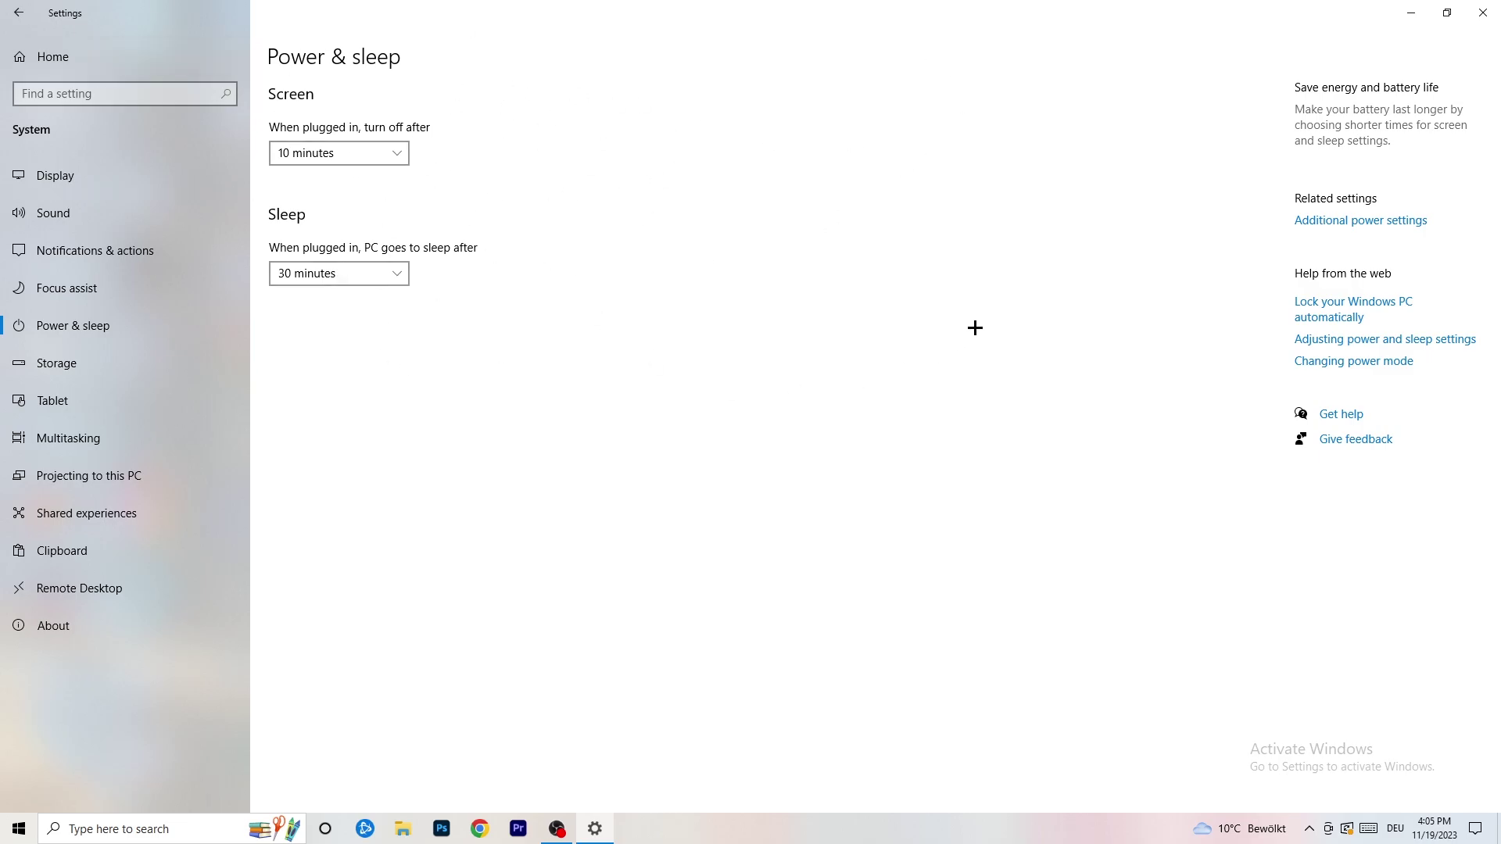
Review the power plans in Power Options, with Balanced selected, then close the window.
{"action": "left_click", "coordinate": [1360, 222]}
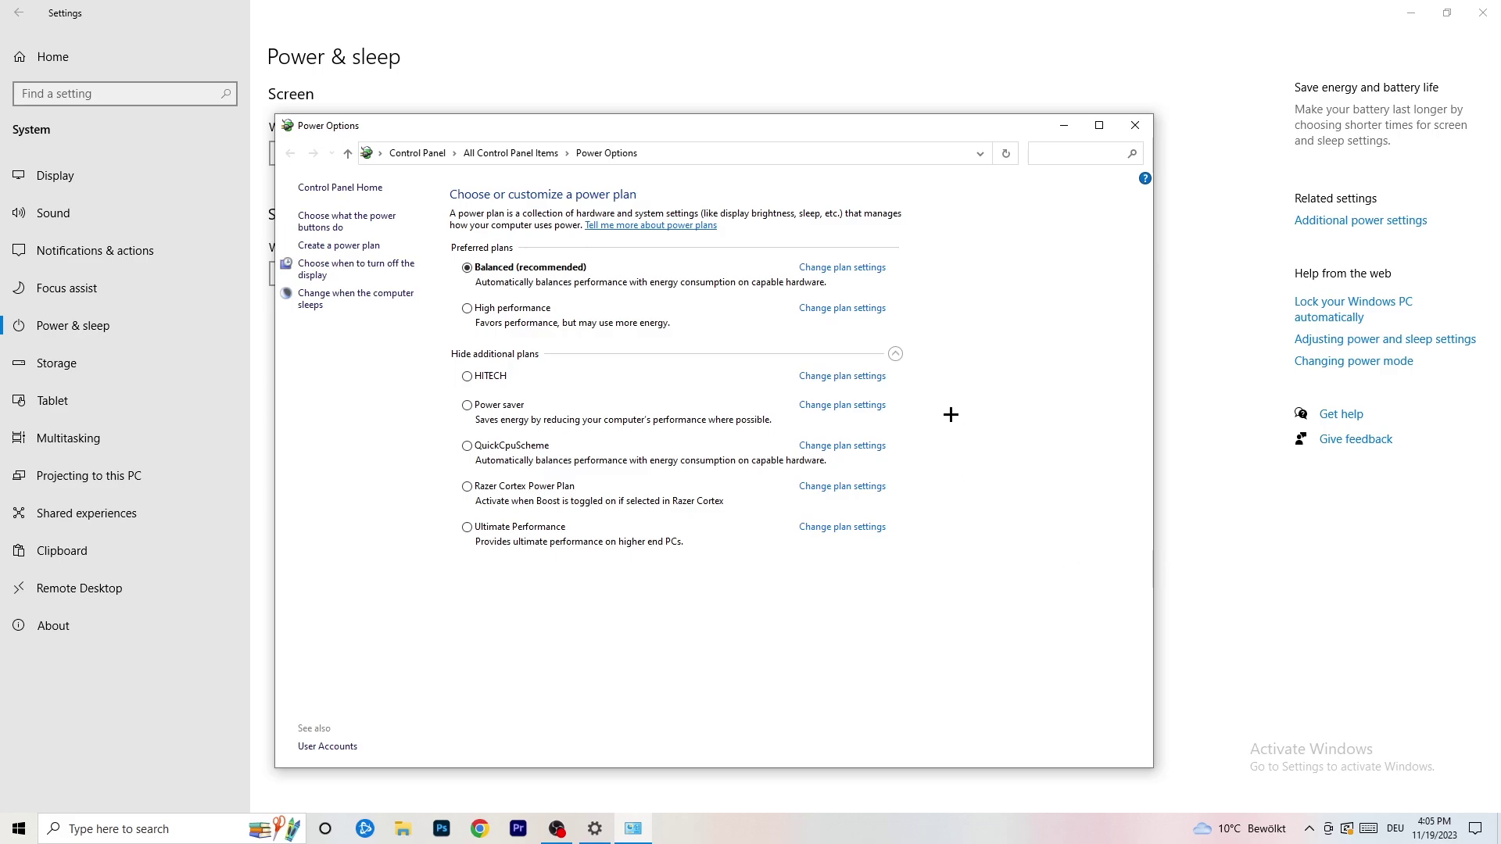
{"action": "left_click", "coordinate": [895, 354]}
{"action": "left_click", "coordinate": [895, 354]}
{"action": "left_click", "coordinate": [1136, 126]}
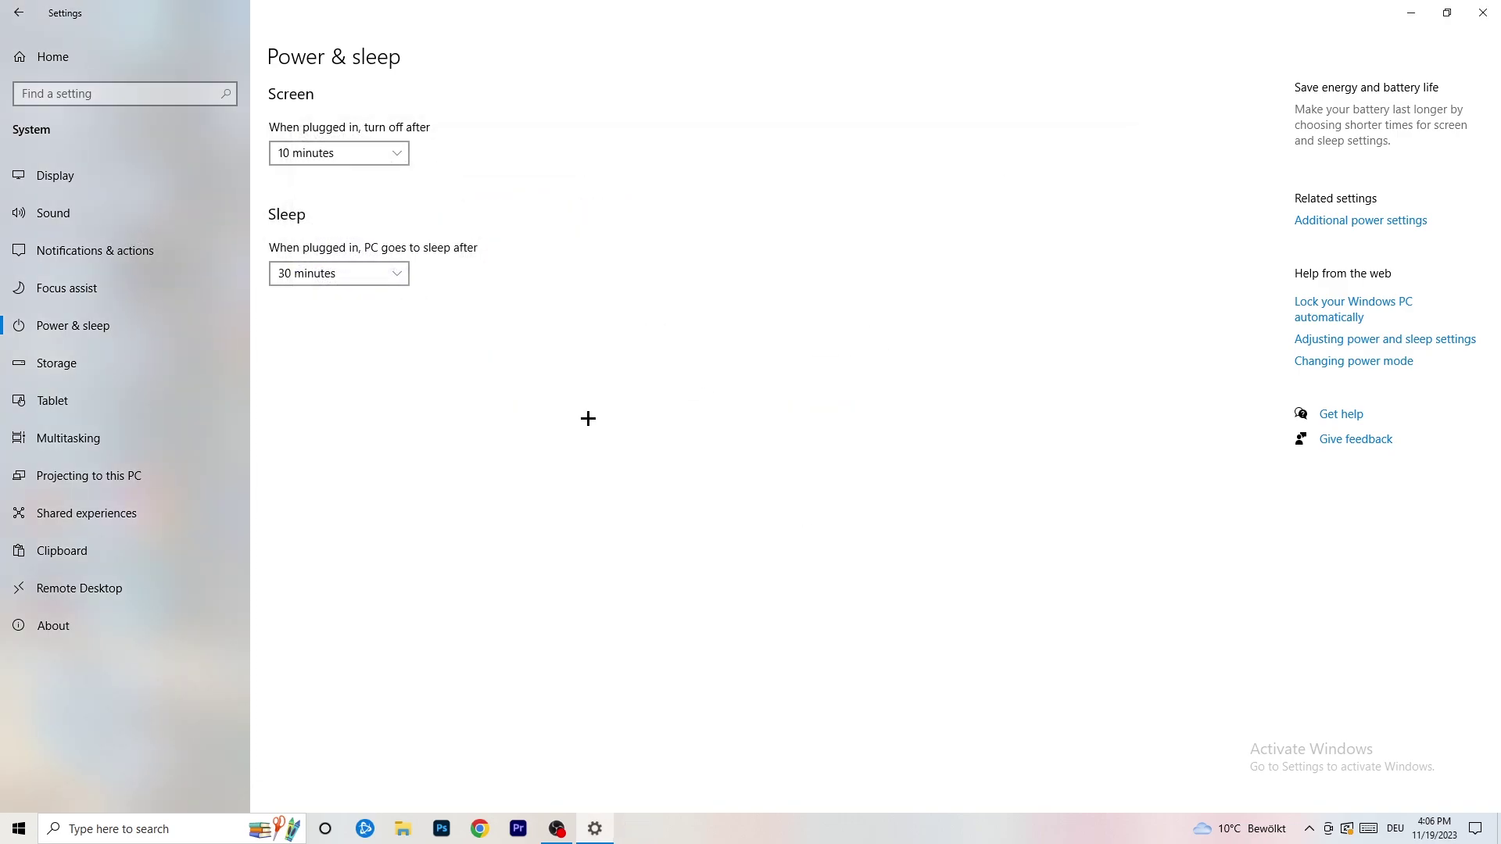
Open Storage Sense settings and enable deleting temporary files apps aren't using.
{"action": "left_click", "coordinate": [104, 374]}
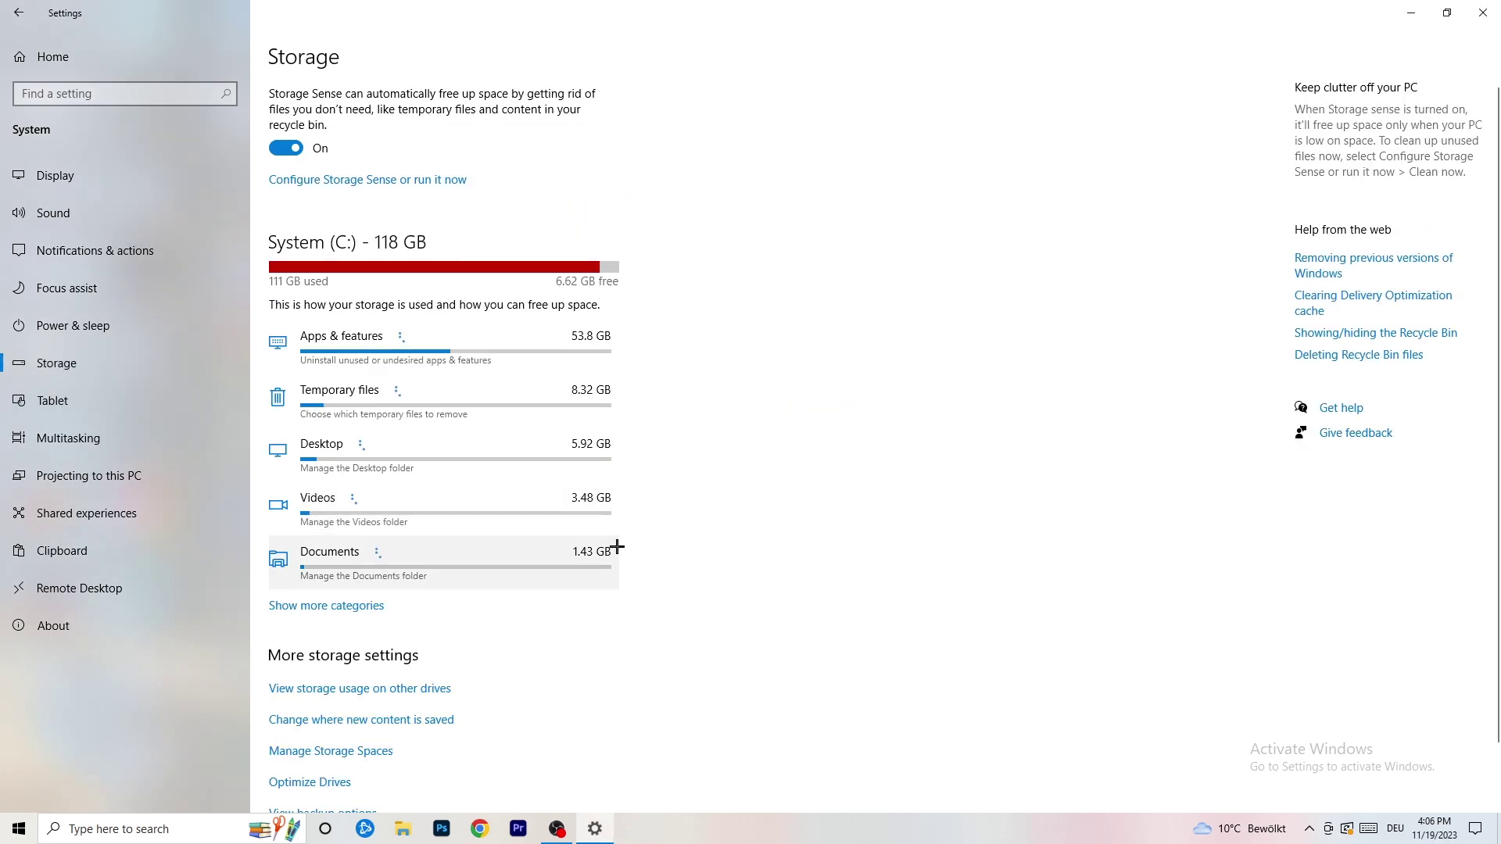
{"action": "left_click", "coordinate": [376, 186]}
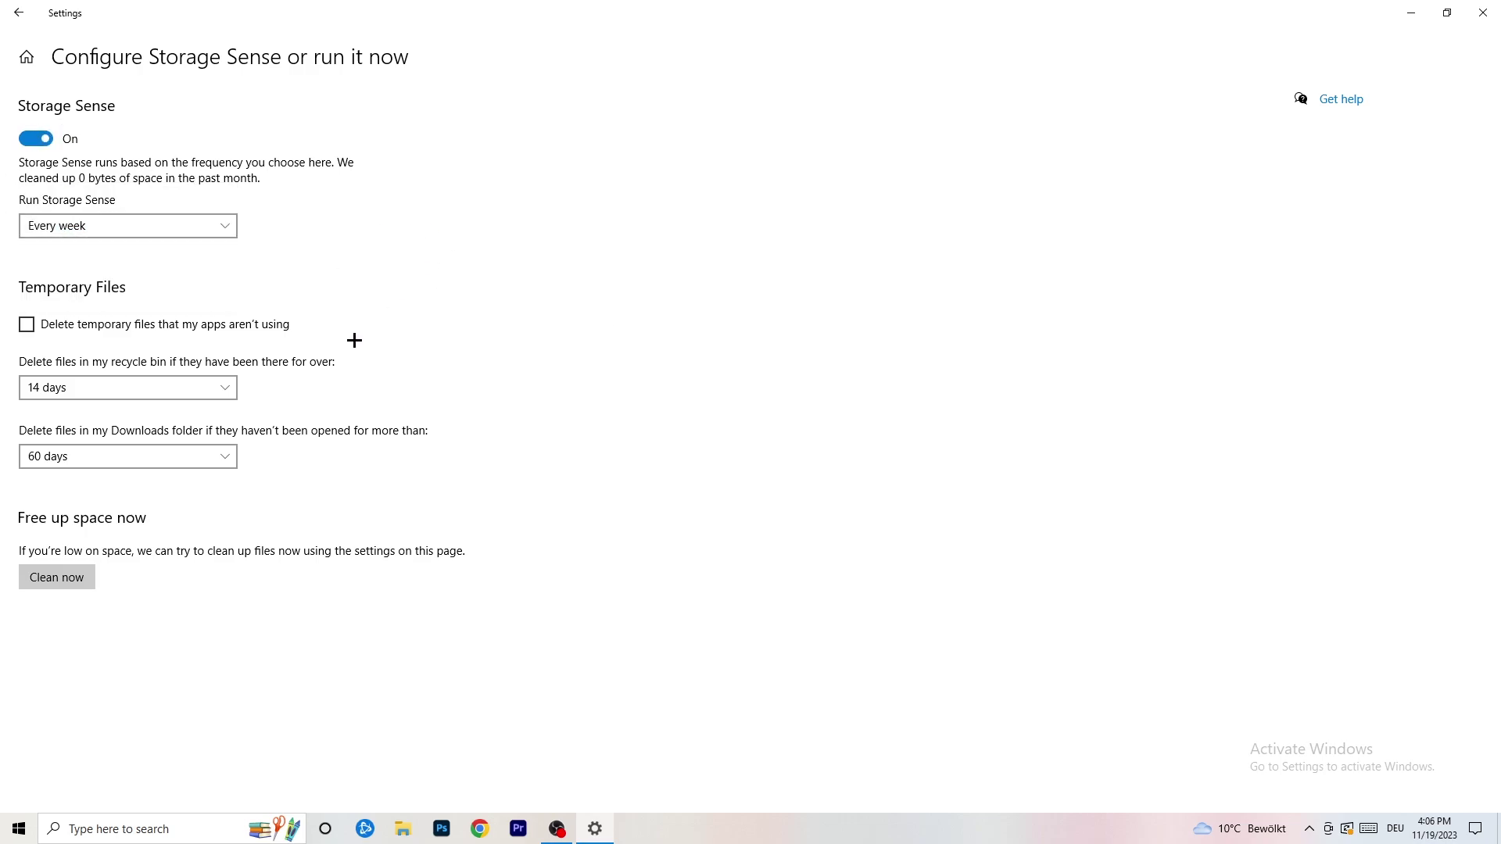
{"action": "left_click", "coordinate": [89, 327]}
Keep recycle bin cleanup at 14 days and Downloads at 60 days, then return to Storage.
{"action": "left_click", "coordinate": [120, 388]}
{"action": "left_click", "coordinate": [446, 362]}
{"action": "left_click", "coordinate": [195, 387]}
{"action": "left_click", "coordinate": [355, 365]}
{"action": "left_click", "coordinate": [138, 457]}
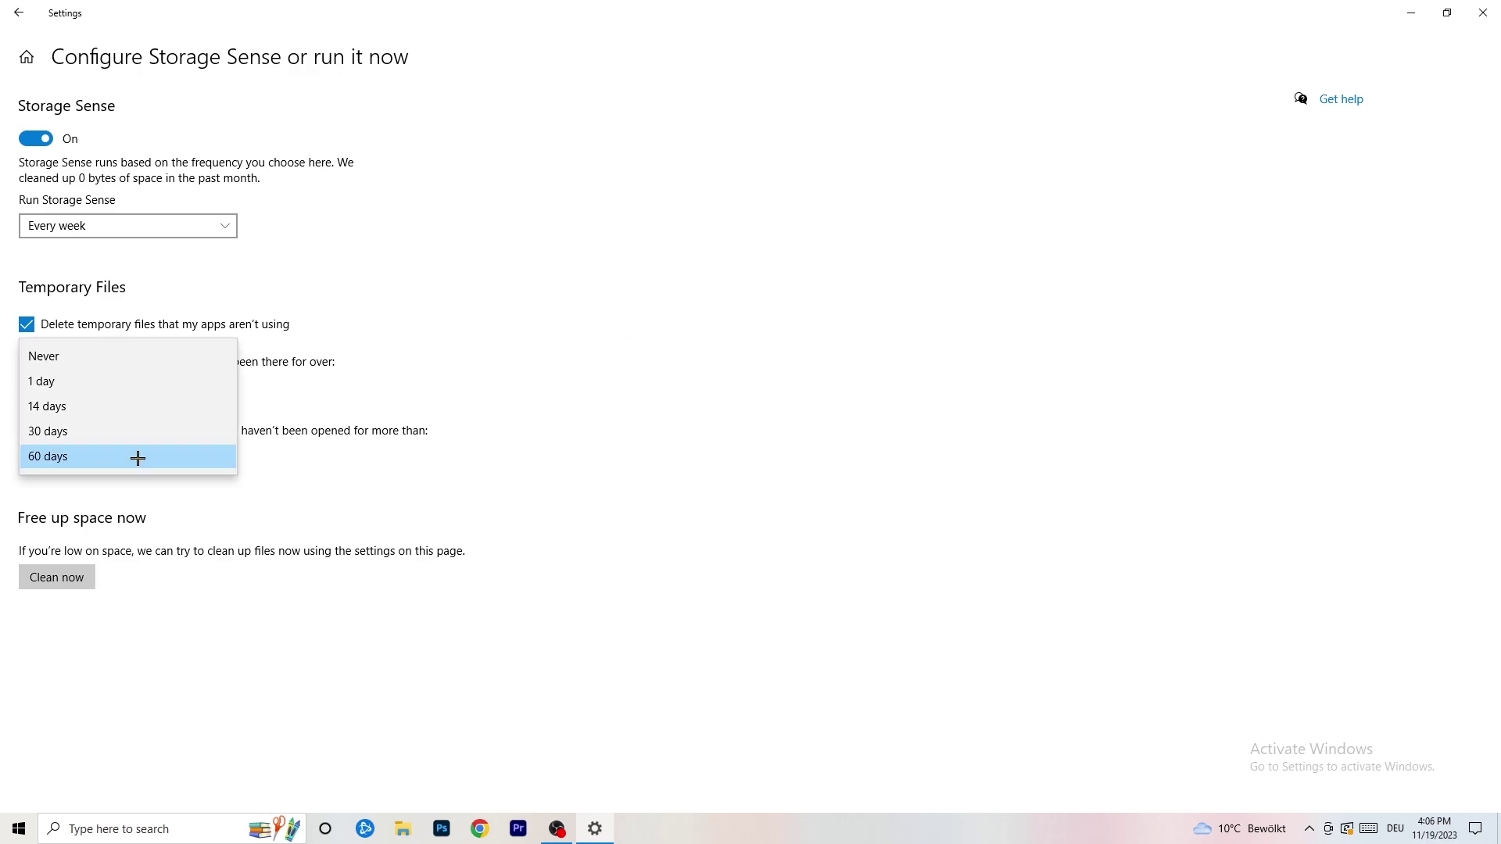
{"action": "left_click", "coordinate": [590, 355]}
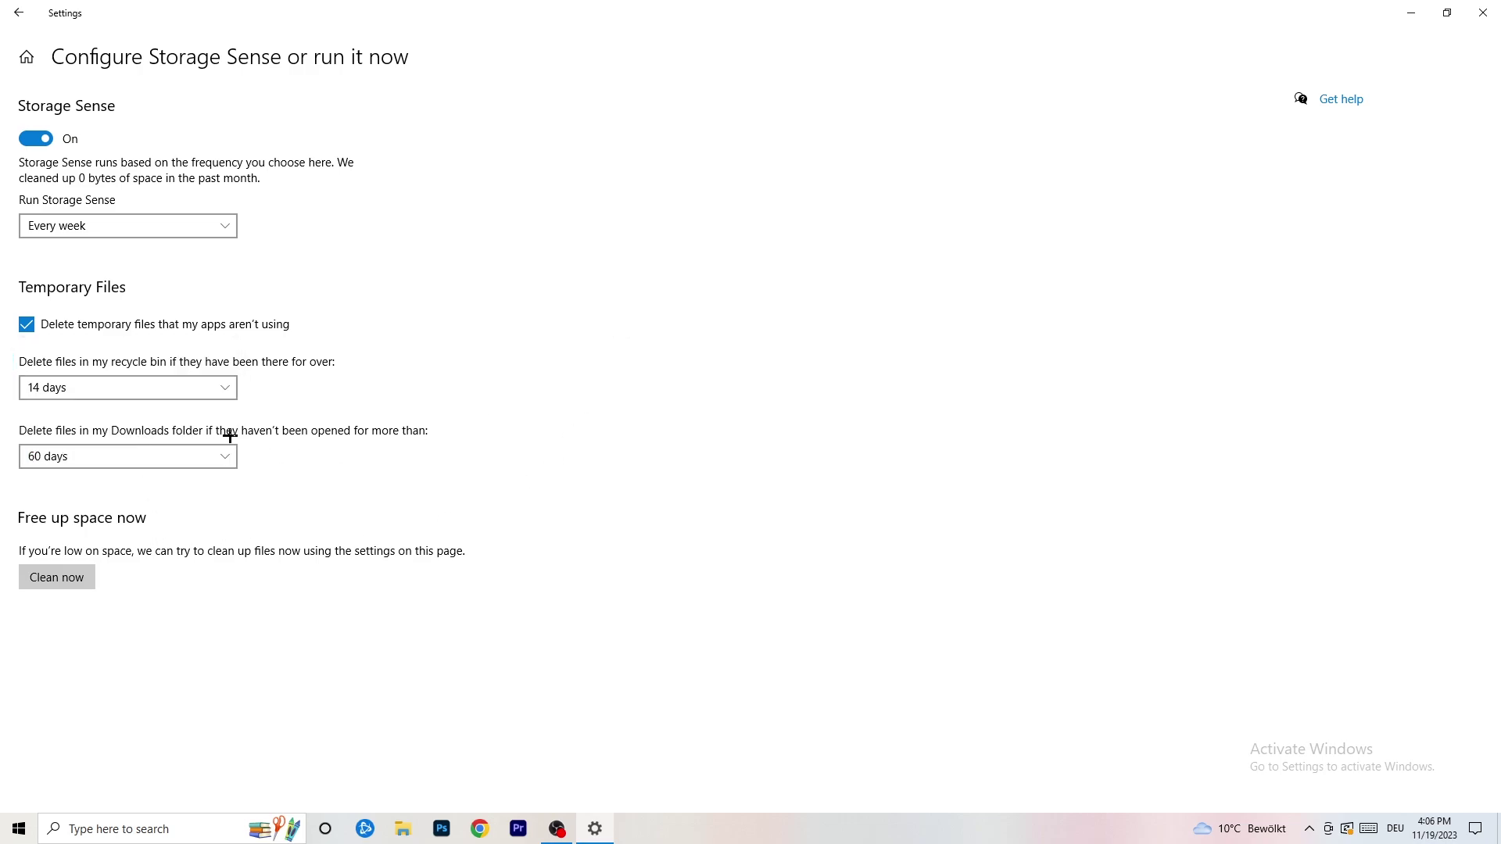
{"action": "left_click", "coordinate": [148, 470]}
{"action": "left_click", "coordinate": [737, 381]}
{"action": "left_click", "coordinate": [19, 12]}
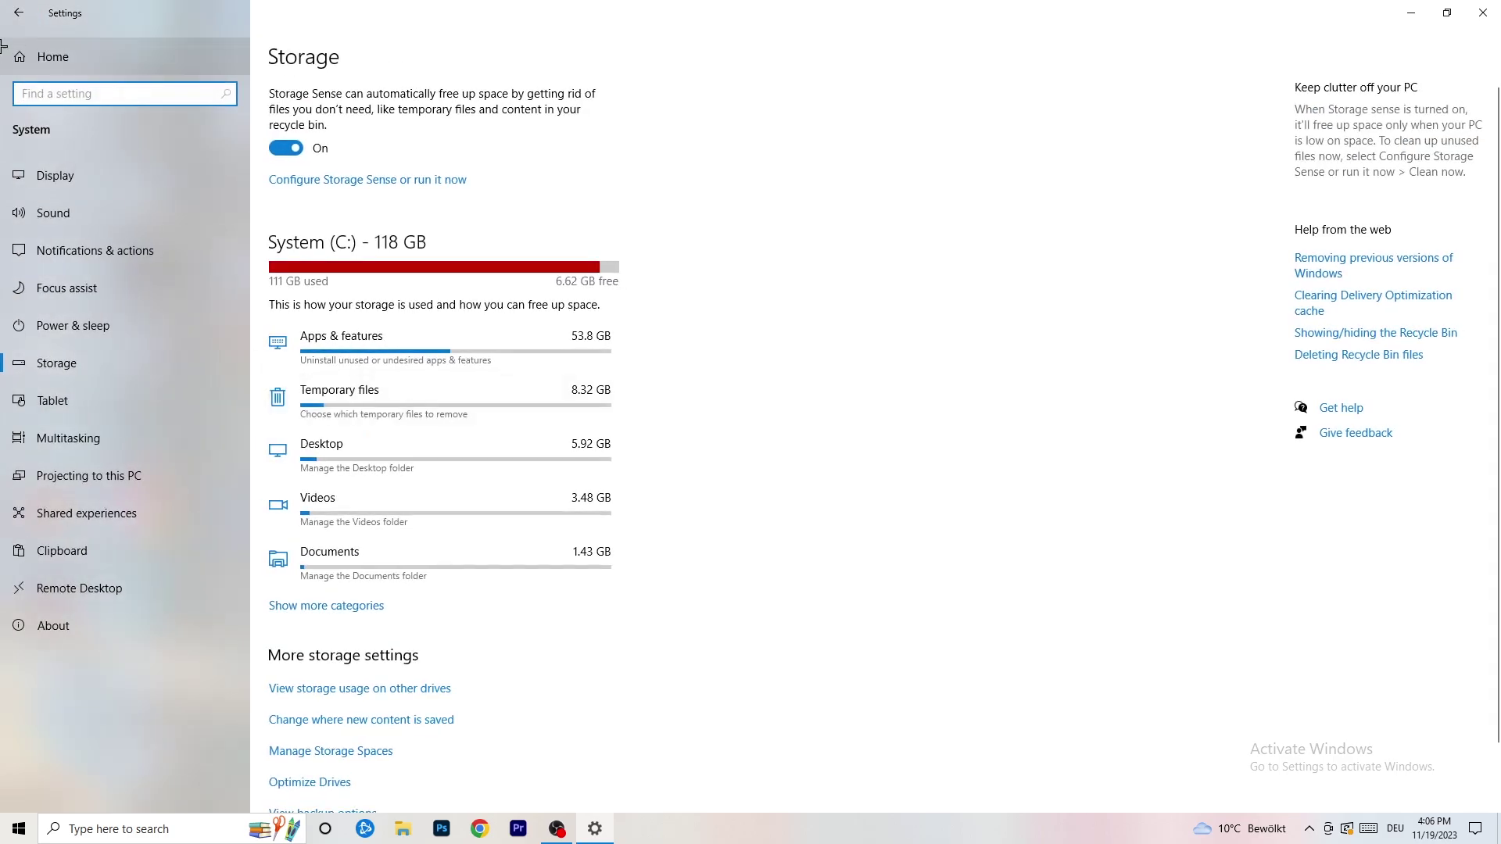
Check the pending Windows update under Update & Security, then close Settings.
{"action": "left_click", "coordinate": [19, 13]}
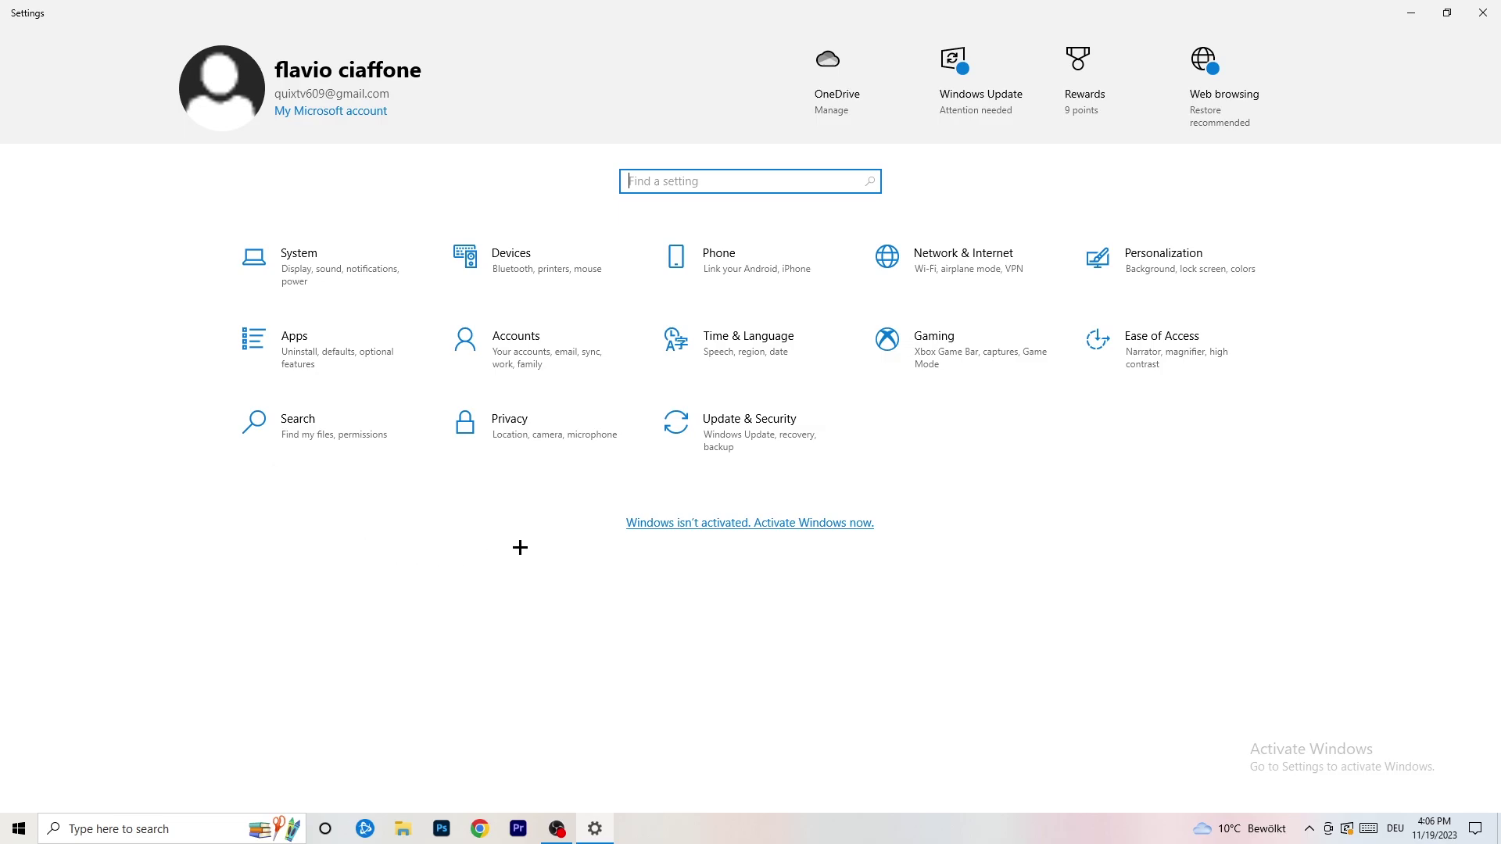
{"action": "left_click", "coordinate": [739, 440]}
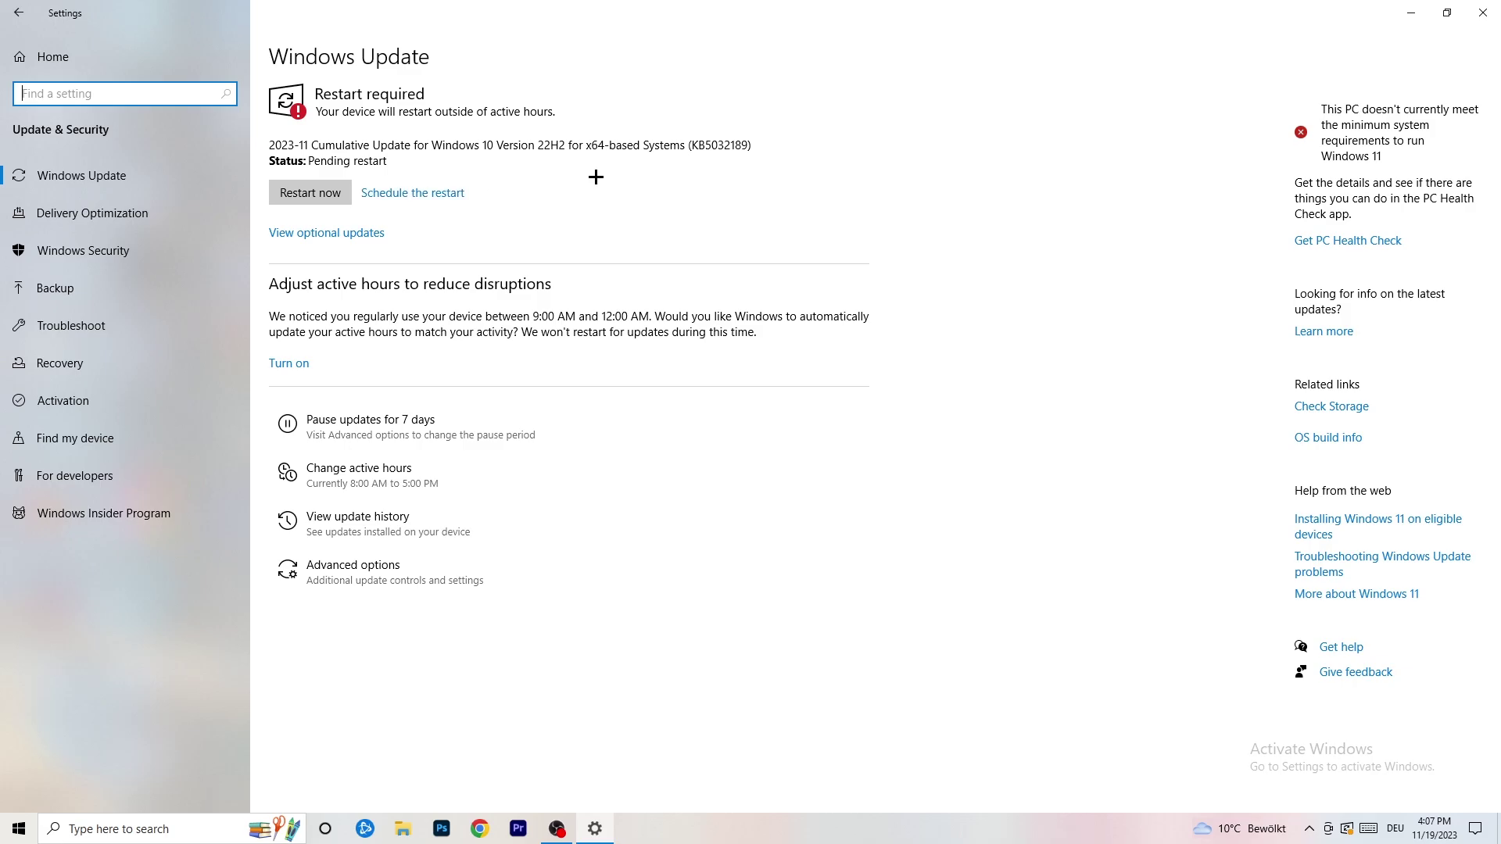
{"action": "left_click", "coordinate": [1483, 13]}
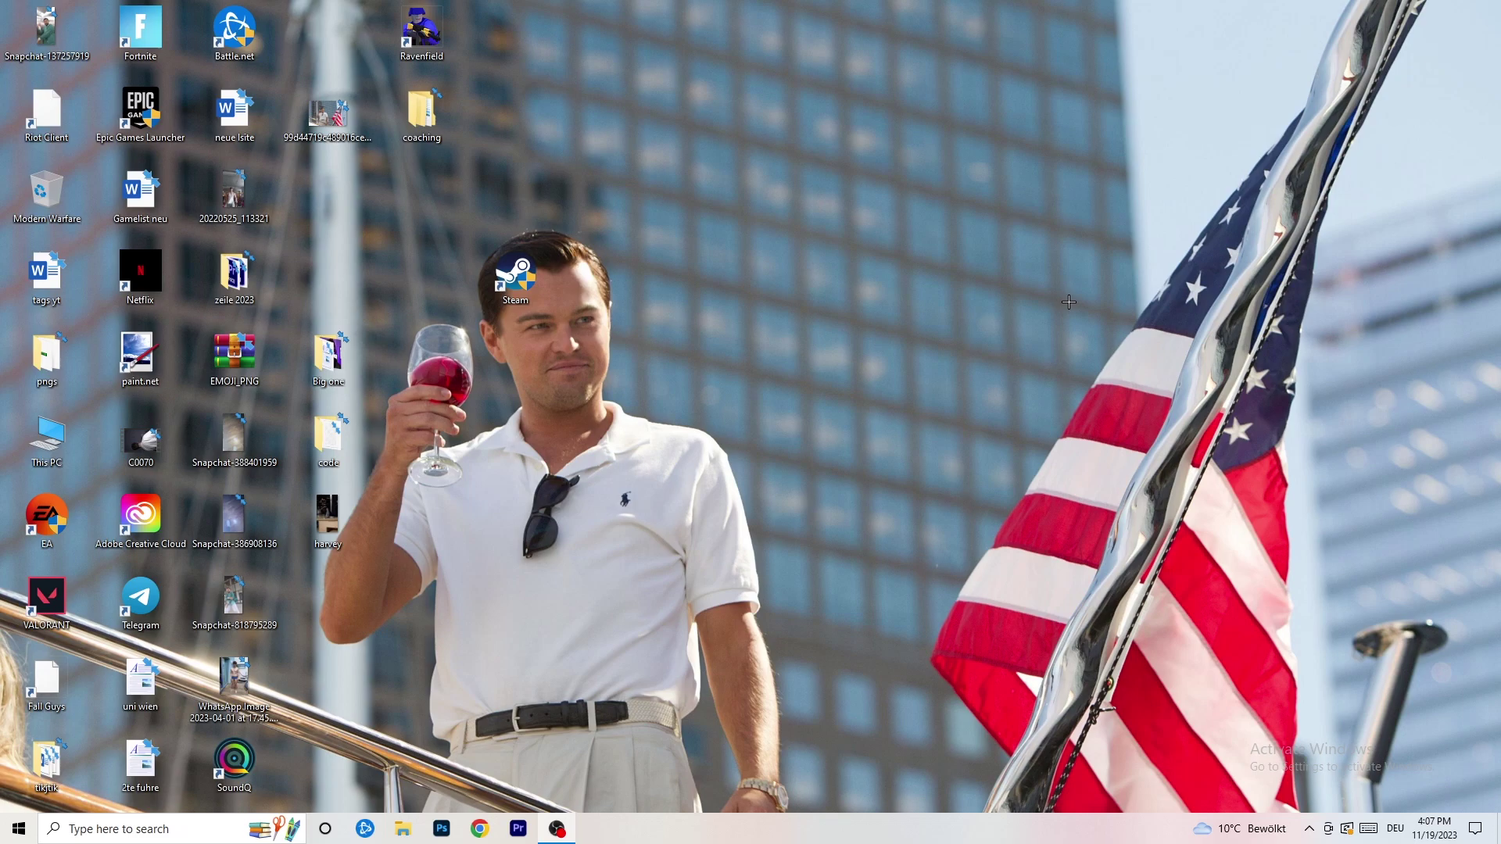
Open the NVIDIA Control Panel from the desktop context menu, showing the 1920 × 1080 resolution page.
{"action": "right_click", "coordinate": [909, 329]}
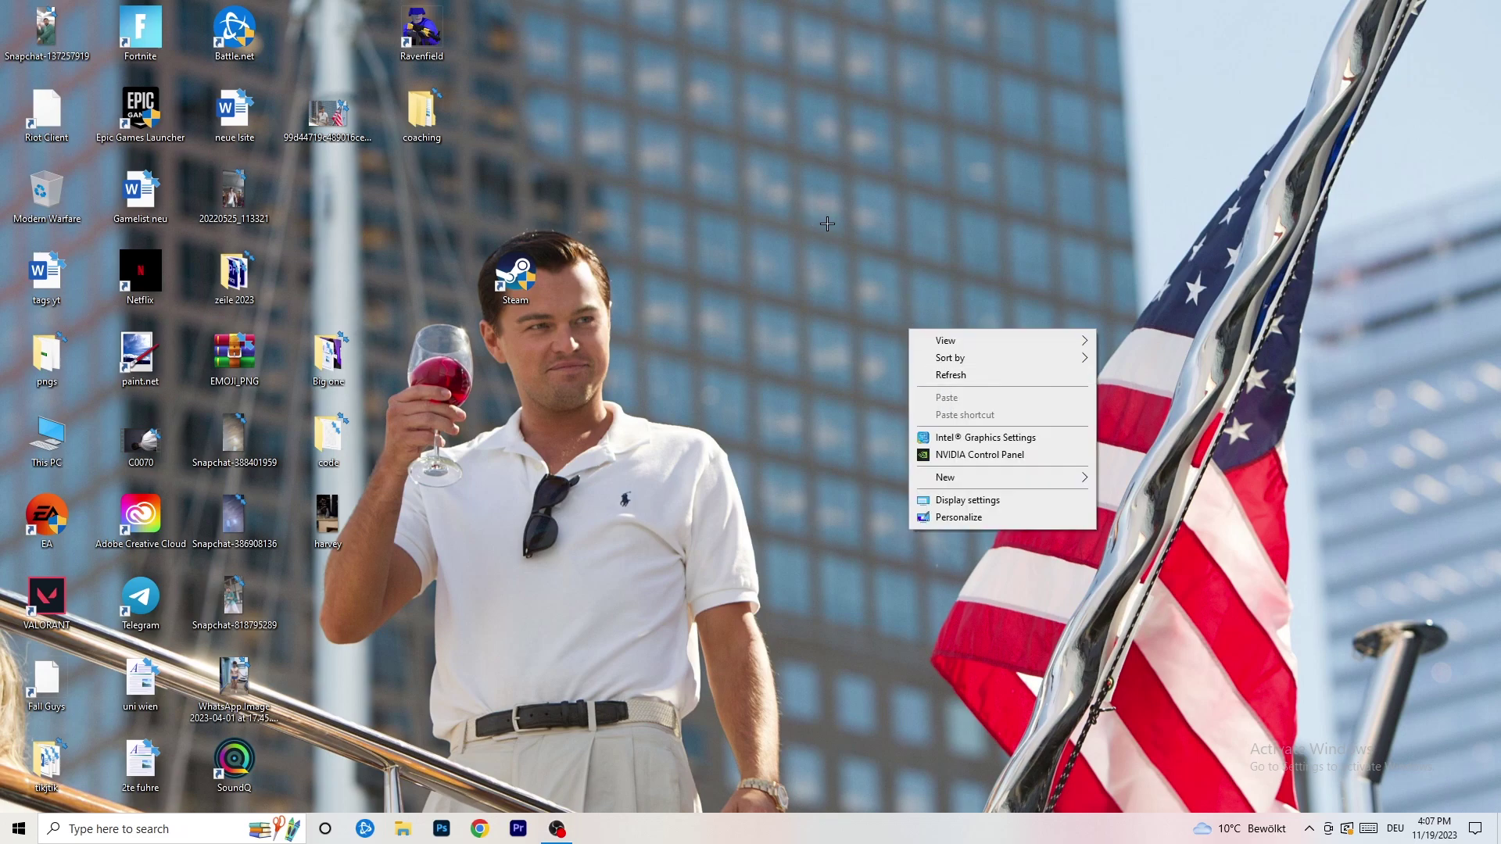
{"action": "left_click", "coordinate": [1000, 457]}
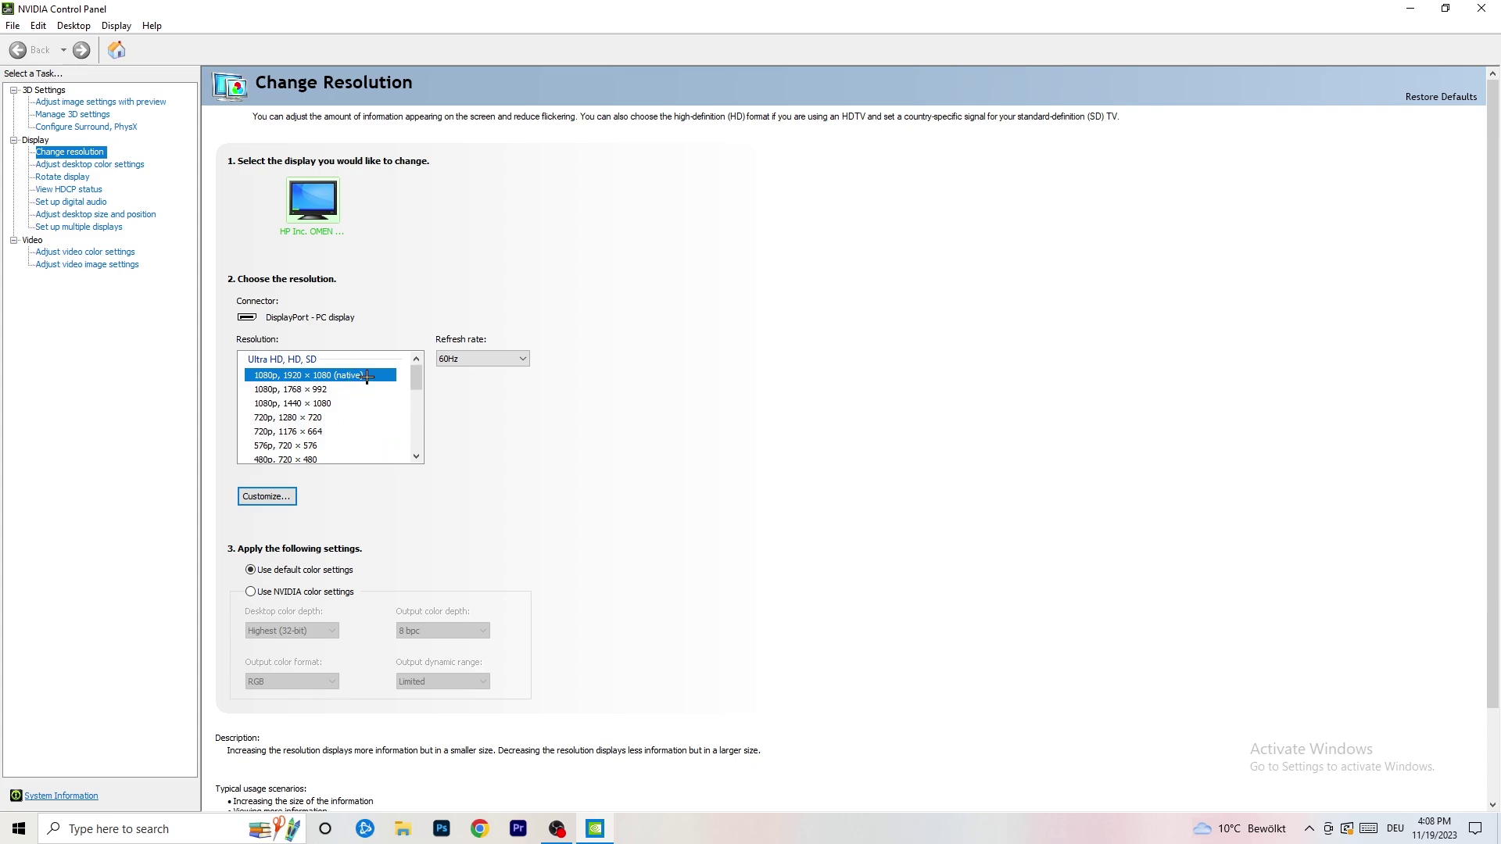
View the 'Adjust image settings with preview' page under 3D Settings, then close NVIDIA Control Panel.
{"action": "left_click", "coordinate": [78, 102]}
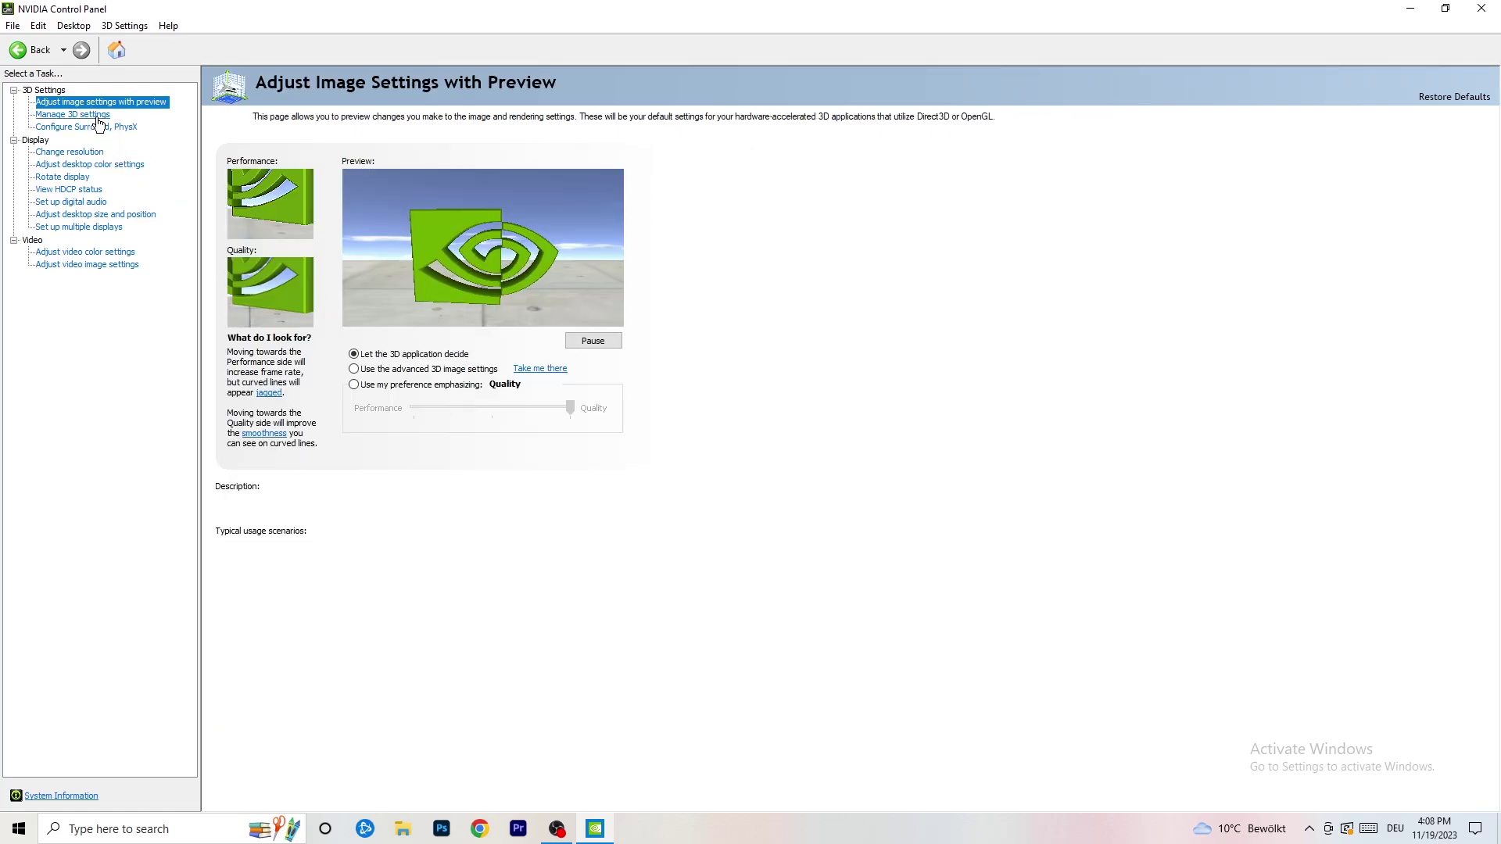
{"action": "mouse_move", "coordinate": [469, 376]}
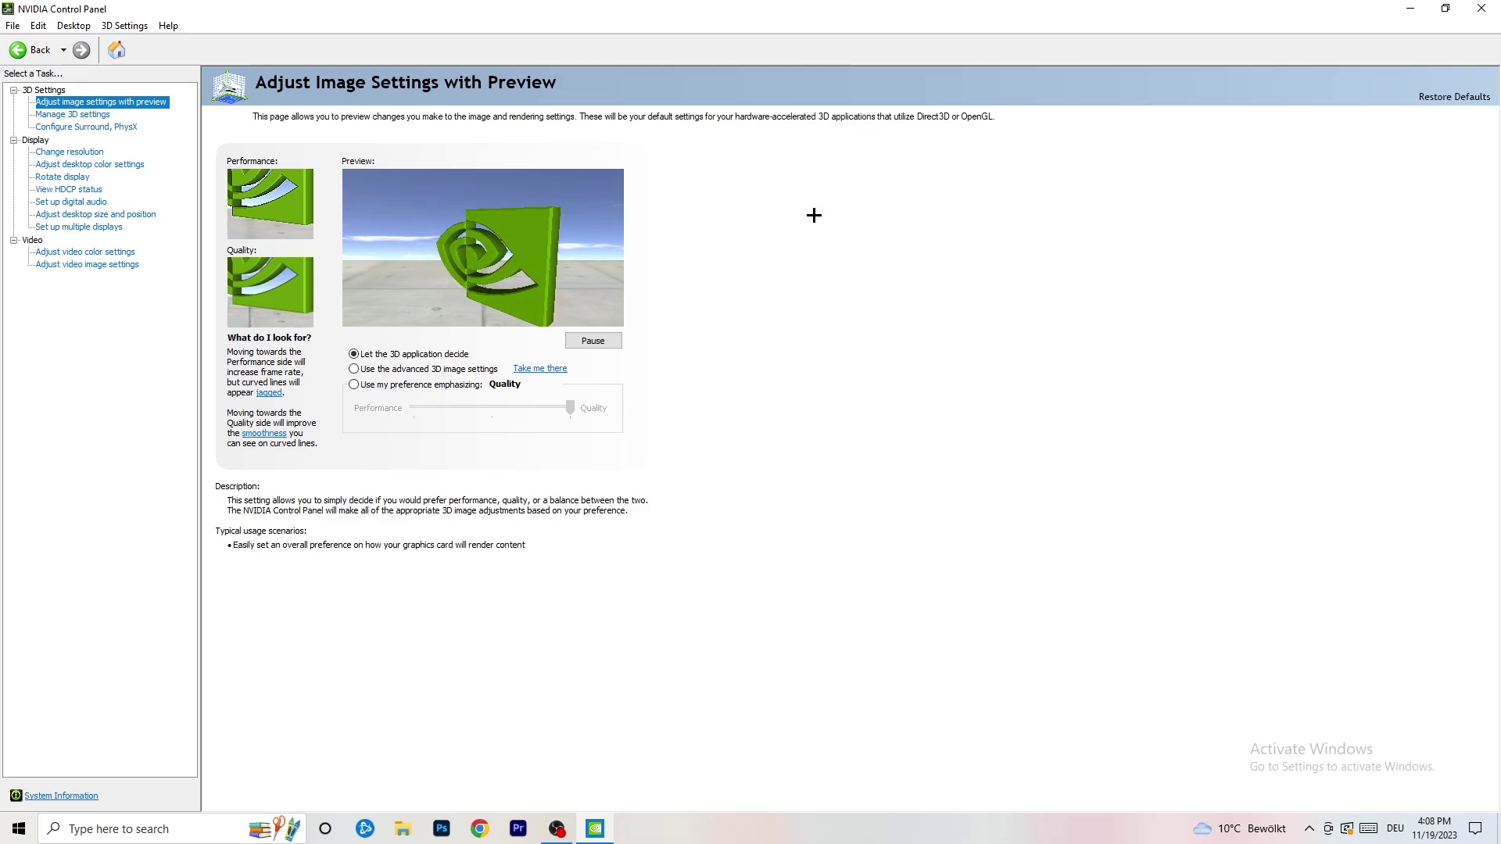
{"action": "left_click", "coordinate": [1482, 8]}
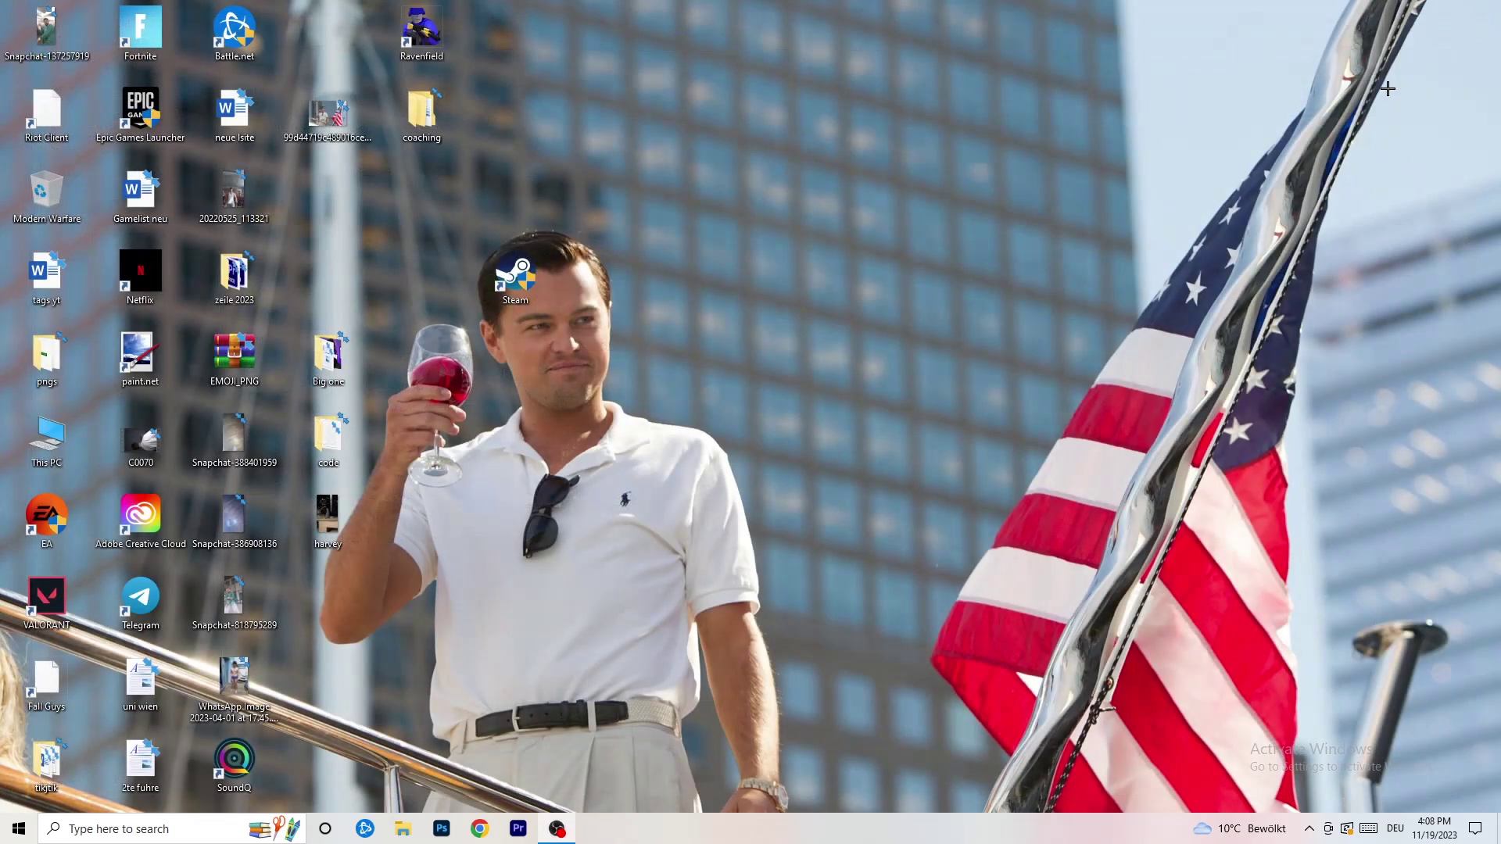